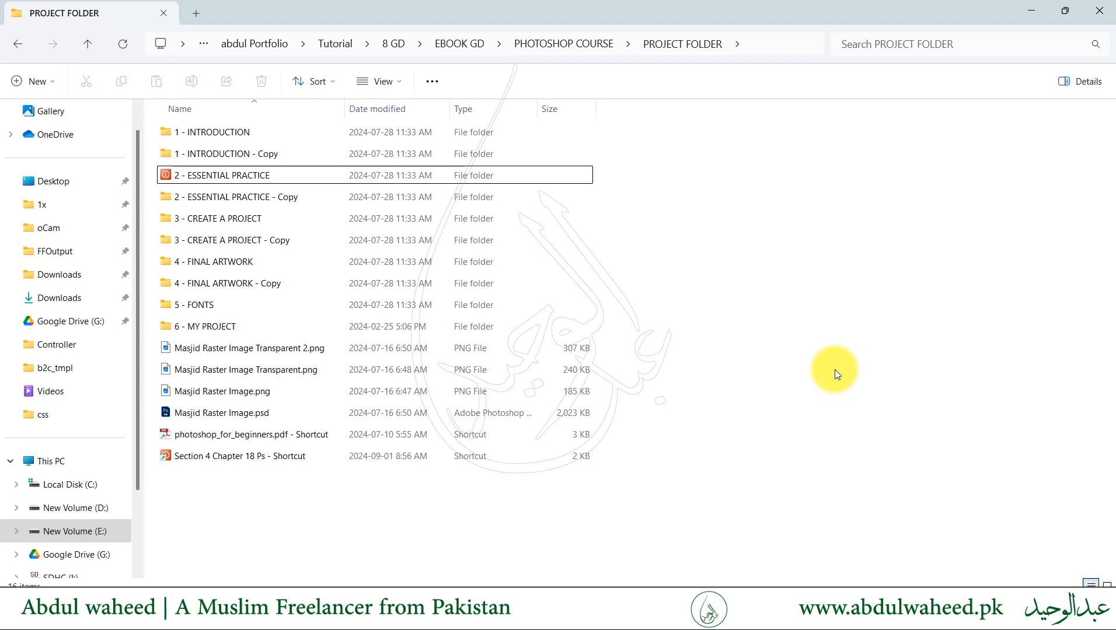
Open the 2 - ESSENTIAL PRACTICE folder in the project folder.
{"action": "key", "text": "Down"}
{"action": "key", "text": "Up"}
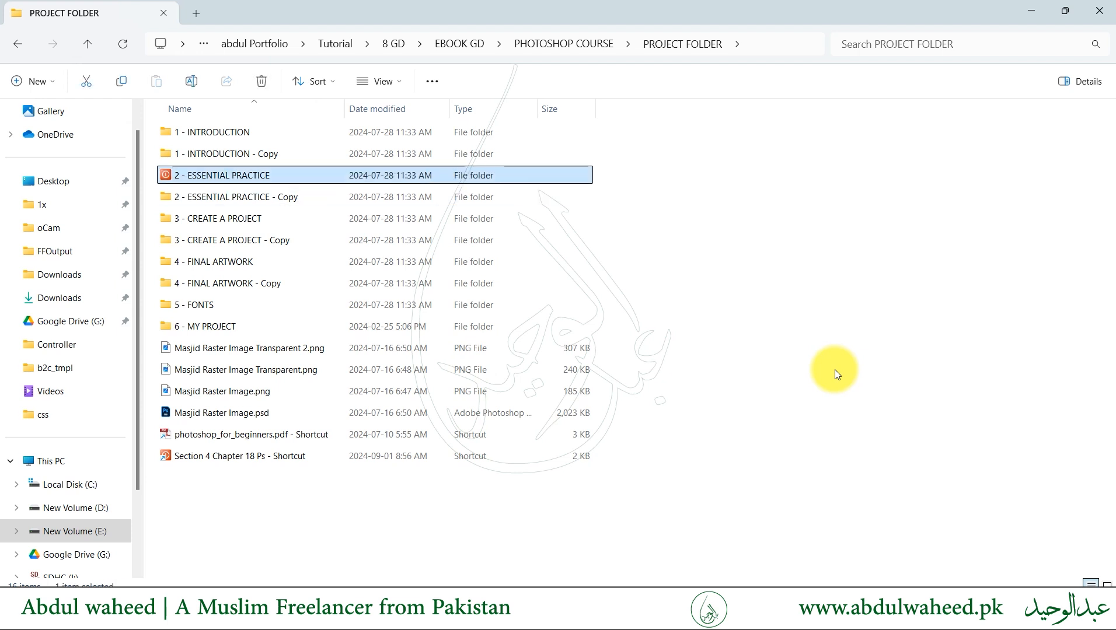
{"action": "key", "text": "Return"}
Open the 22 - BLENDING MODES folder and open BLENDING MODES.psd in Photoshop.
{"action": "key", "text": "Down"}
{"action": "key", "text": "Down"}
{"action": "key", "text": "Down"}
{"action": "key", "text": "Down"}
{"action": "key", "text": "Down"}
{"action": "key", "text": "Down"}
{"action": "key", "text": "Down"}
{"action": "key", "text": "Down"}
{"action": "key", "text": "Down"}
{"action": "key", "text": "Down"}
{"action": "key", "text": "Down"}
{"action": "key", "text": "Down"}
{"action": "key", "text": "Down"}
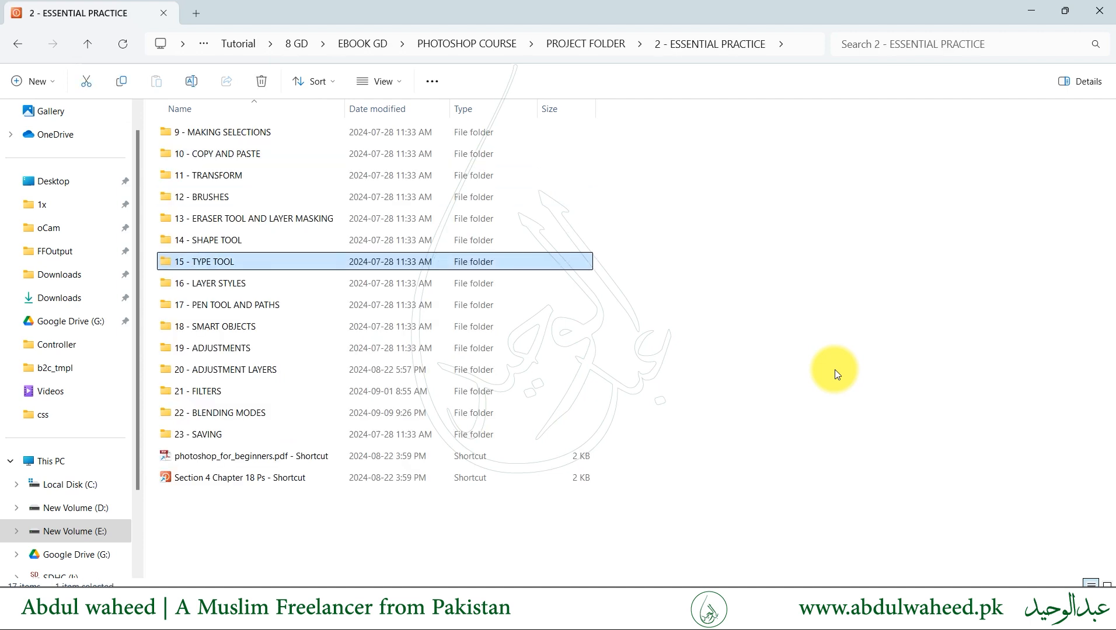
{"action": "key", "text": "Up"}
{"action": "key", "text": "Down"}
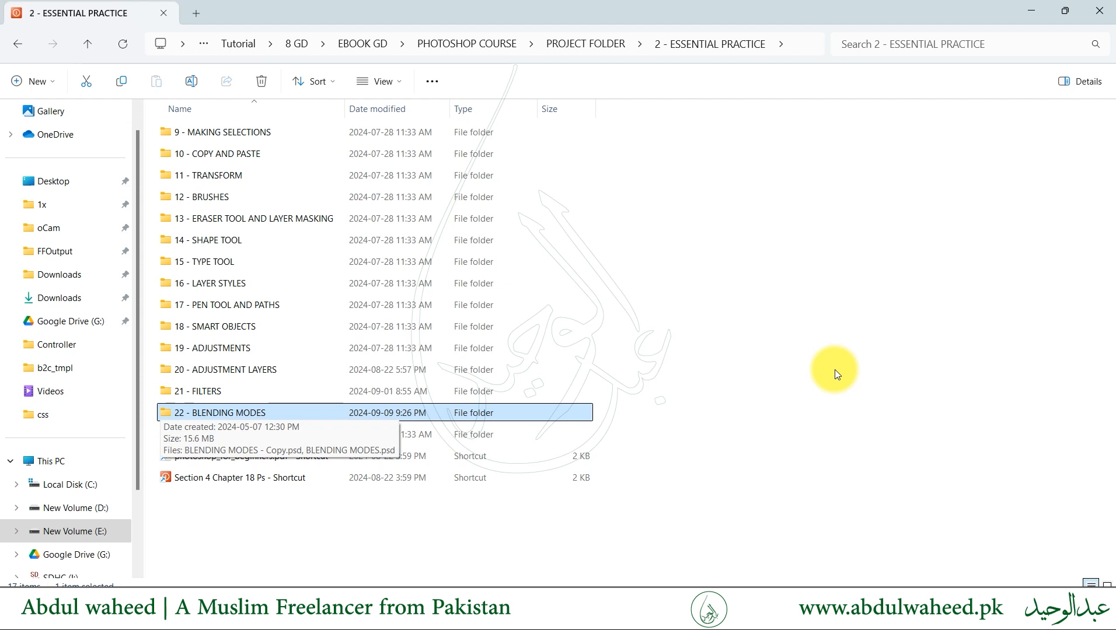
{"action": "key", "text": "Down"}
{"action": "key", "text": "Up"}
{"action": "key", "text": "Return"}
{"action": "key", "text": "Down"}
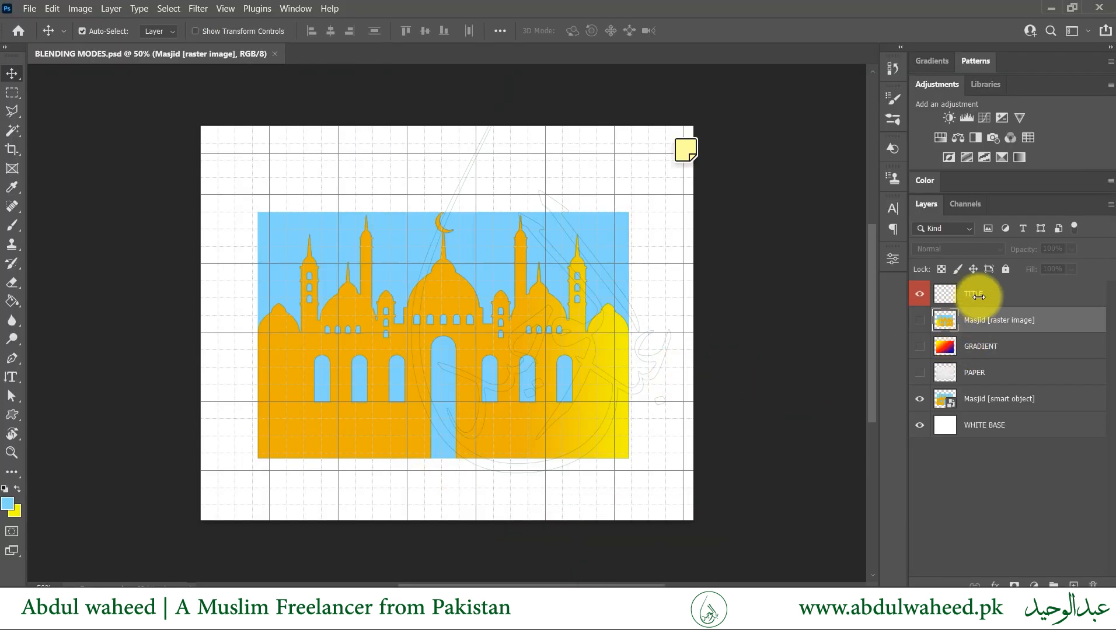
{"action": "left_click", "coordinate": [1020, 518]}
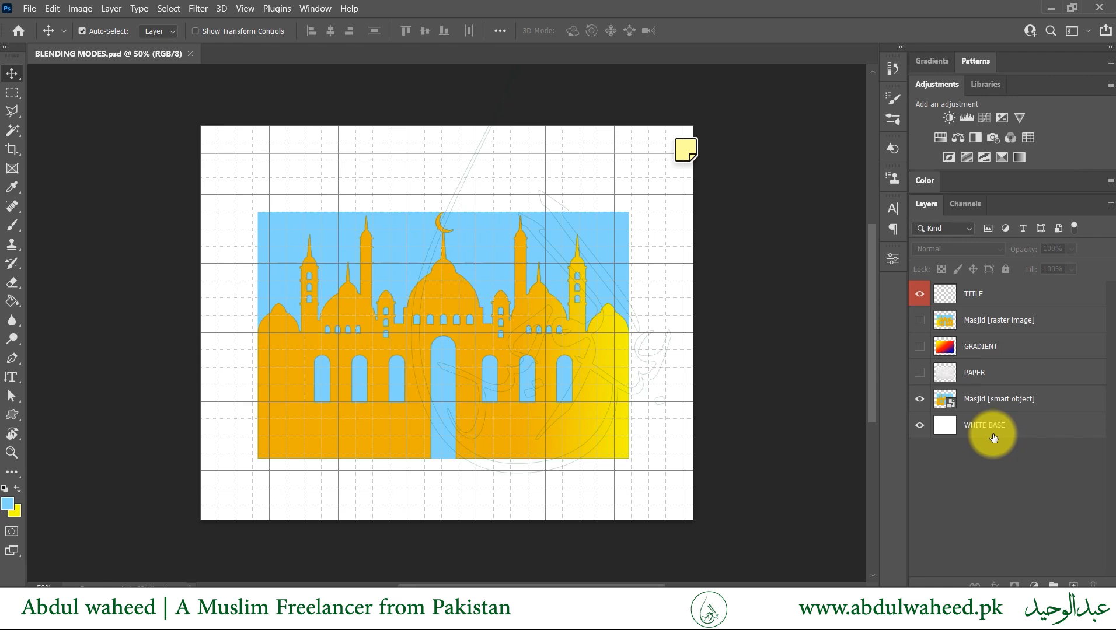
{"action": "key", "text": "alt+Tab"}
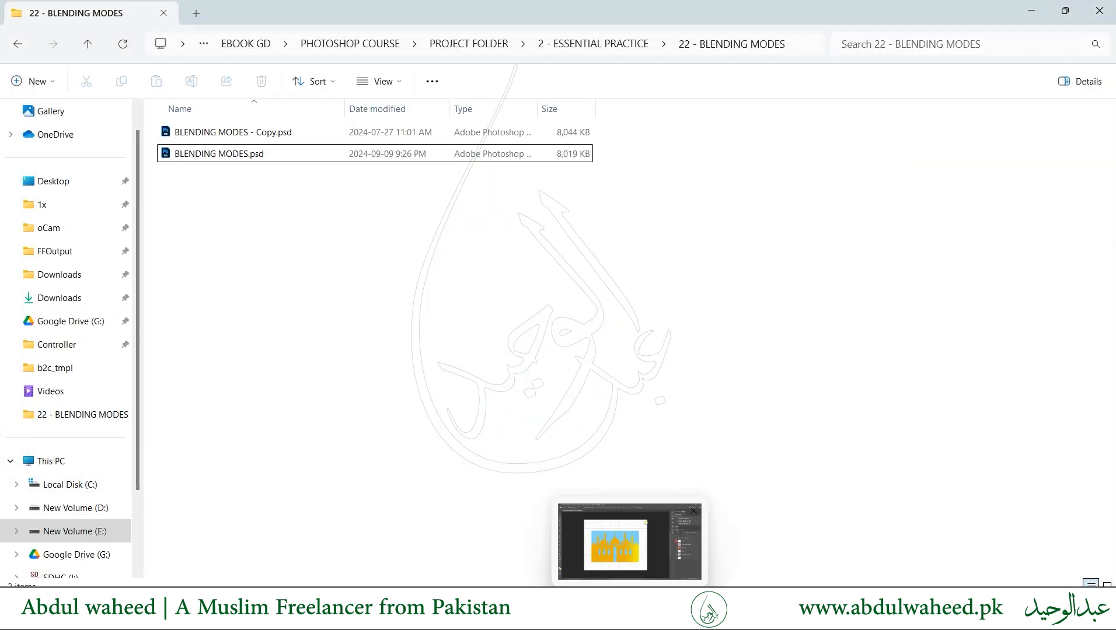
{"action": "key", "text": "alt+Tab"}
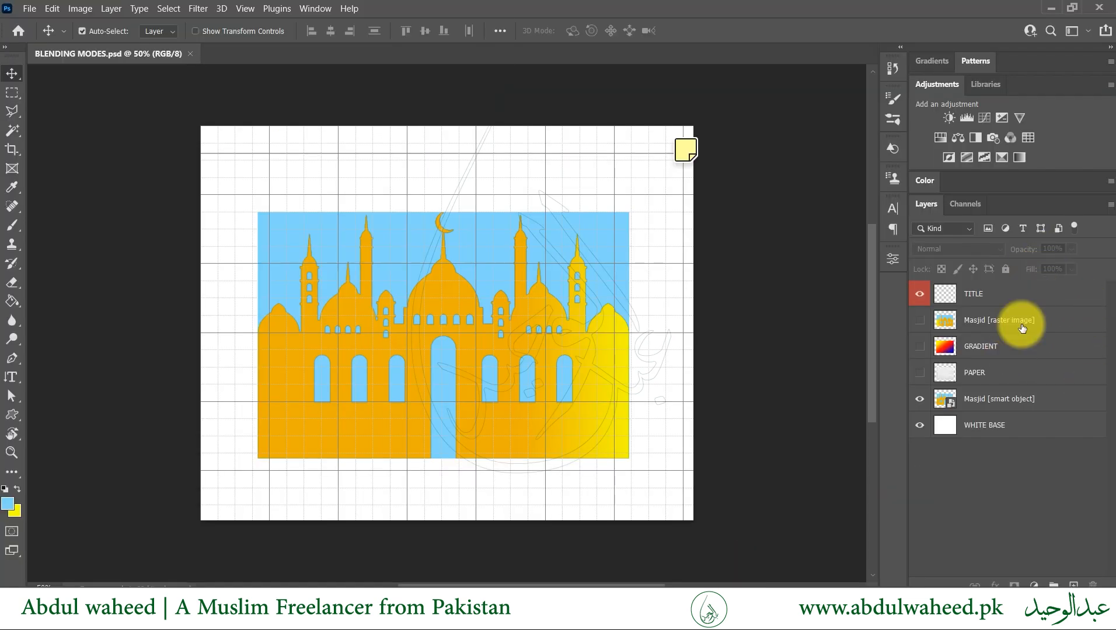
Examine the available blending modes and their groups for the Masjid [smart object] layer, leaving its mode at Normal.
{"action": "left_click", "coordinate": [982, 406]}
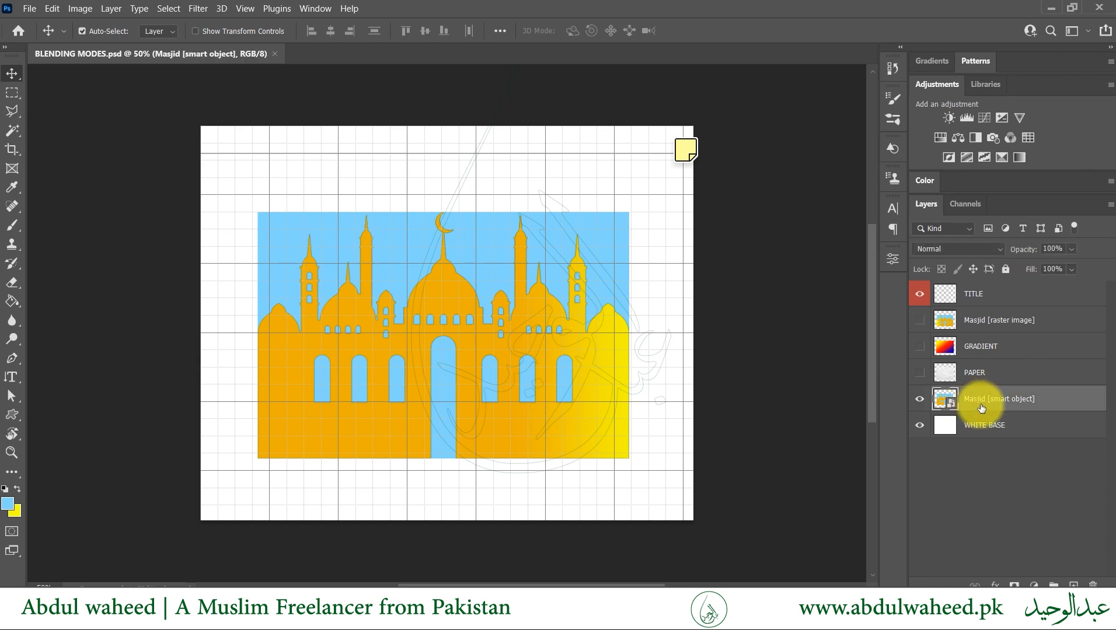
{"action": "left_click", "coordinate": [950, 250]}
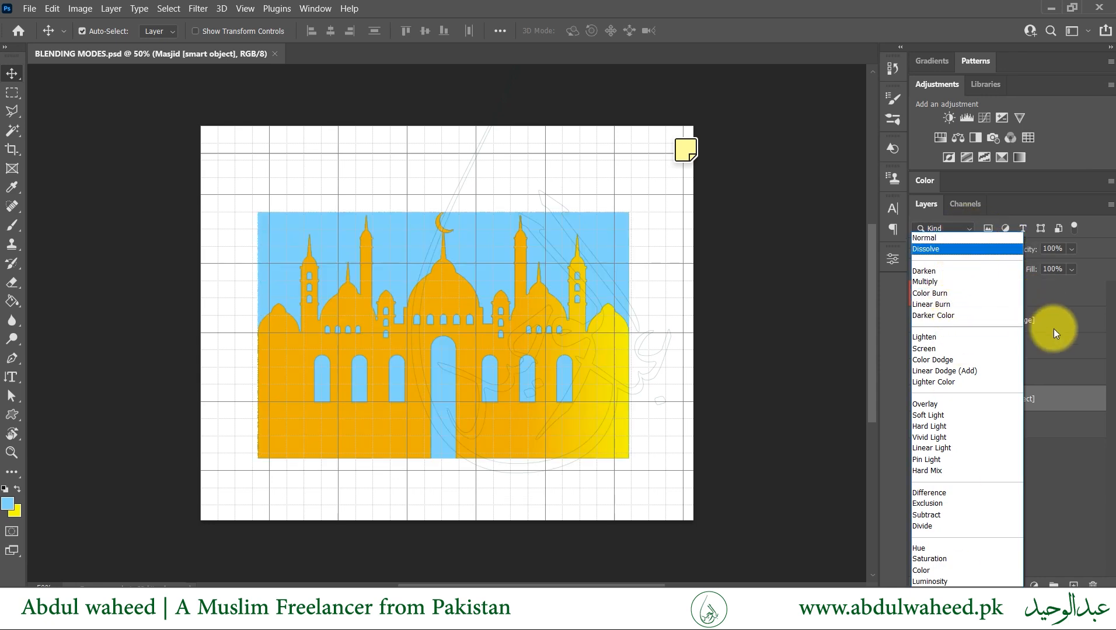
{"action": "key", "text": "Down"}
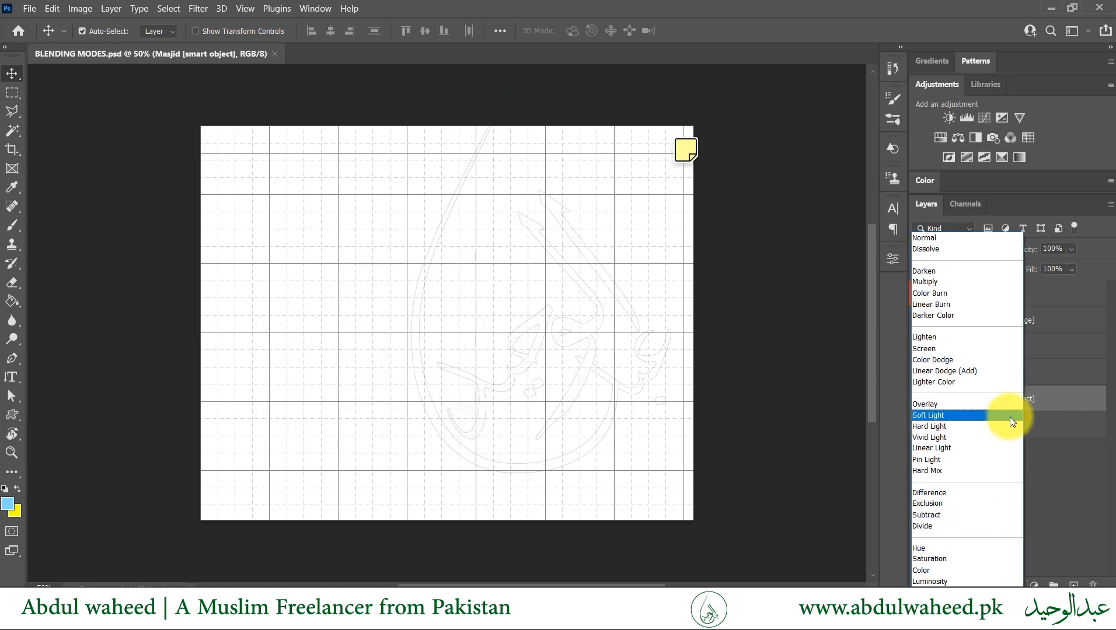
{"action": "left_click", "coordinate": [1063, 471]}
{"action": "left_click", "coordinate": [992, 253]}
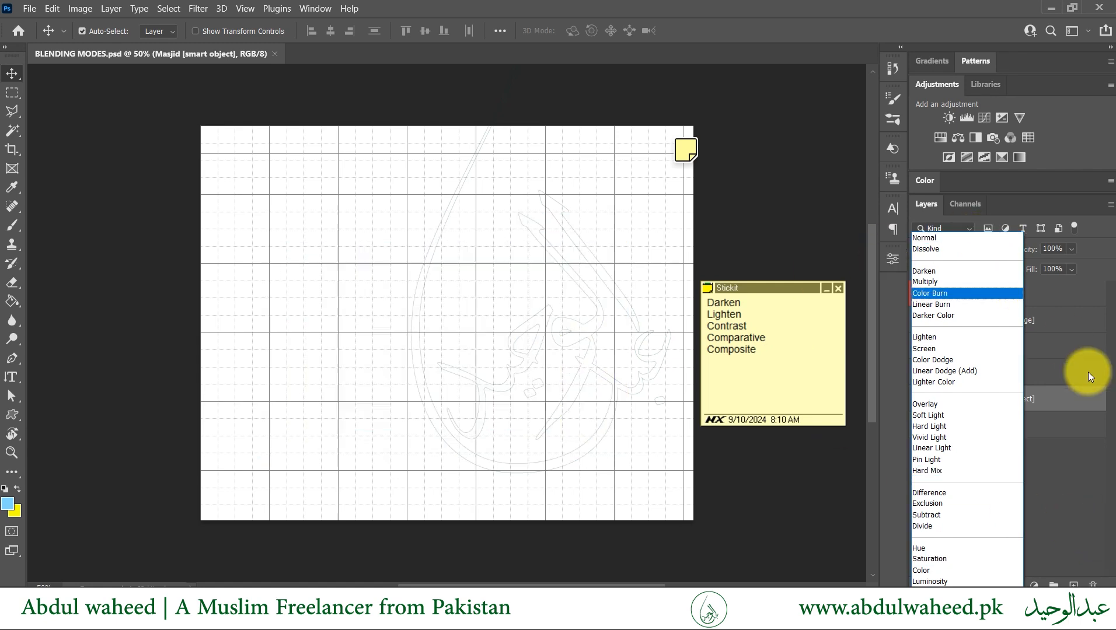
{"action": "left_click", "coordinate": [1064, 495]}
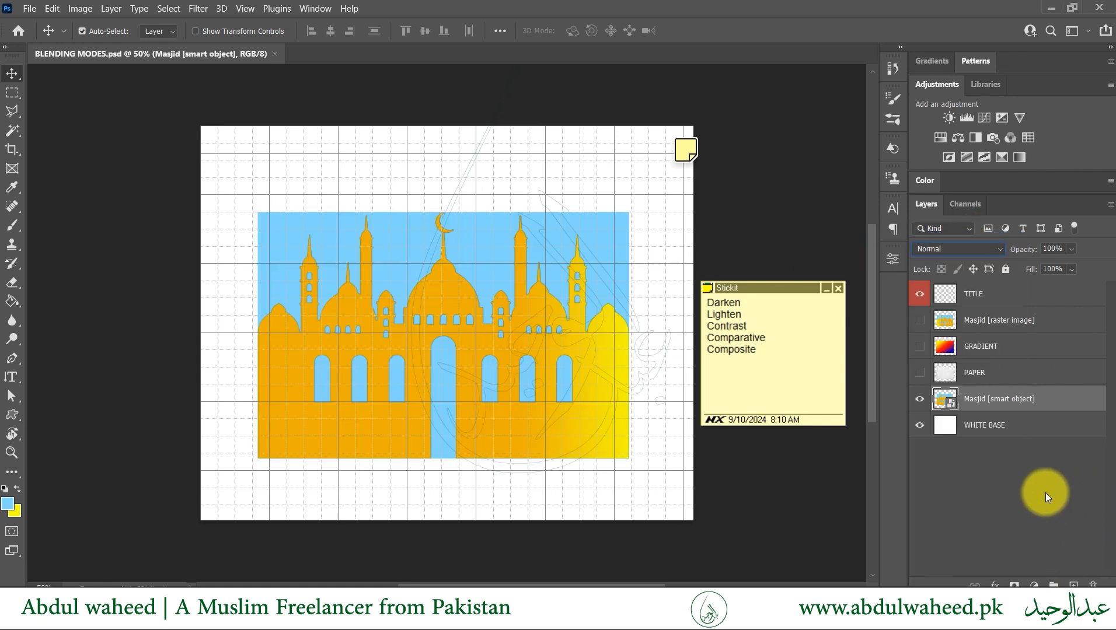
{"action": "left_click", "coordinate": [990, 248]}
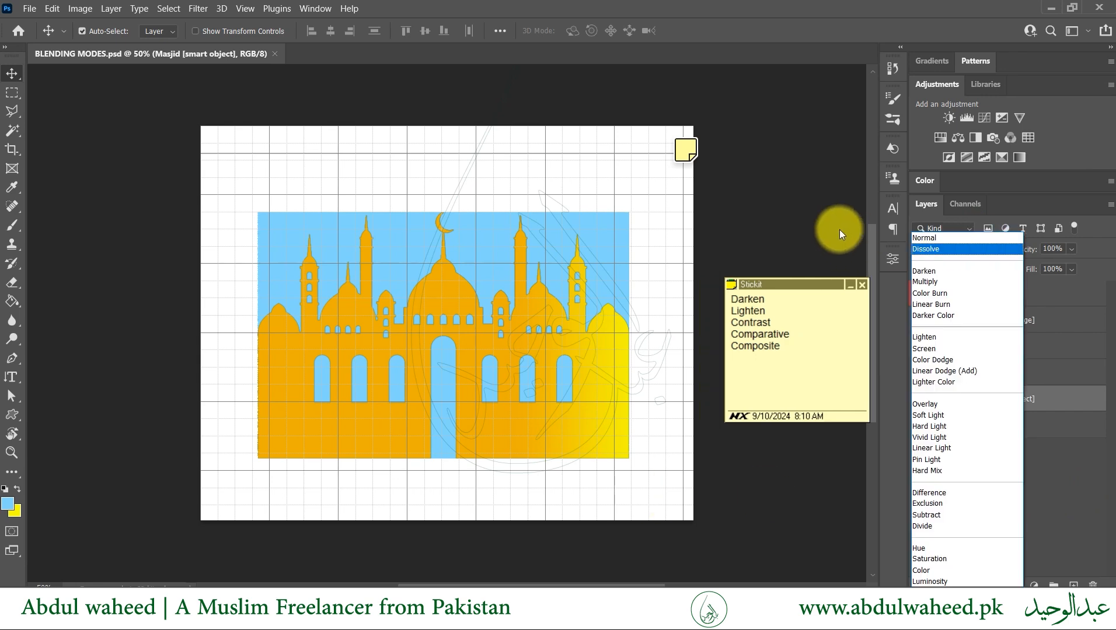
{"action": "left_click", "coordinate": [840, 232]}
{"action": "left_click", "coordinate": [851, 286]}
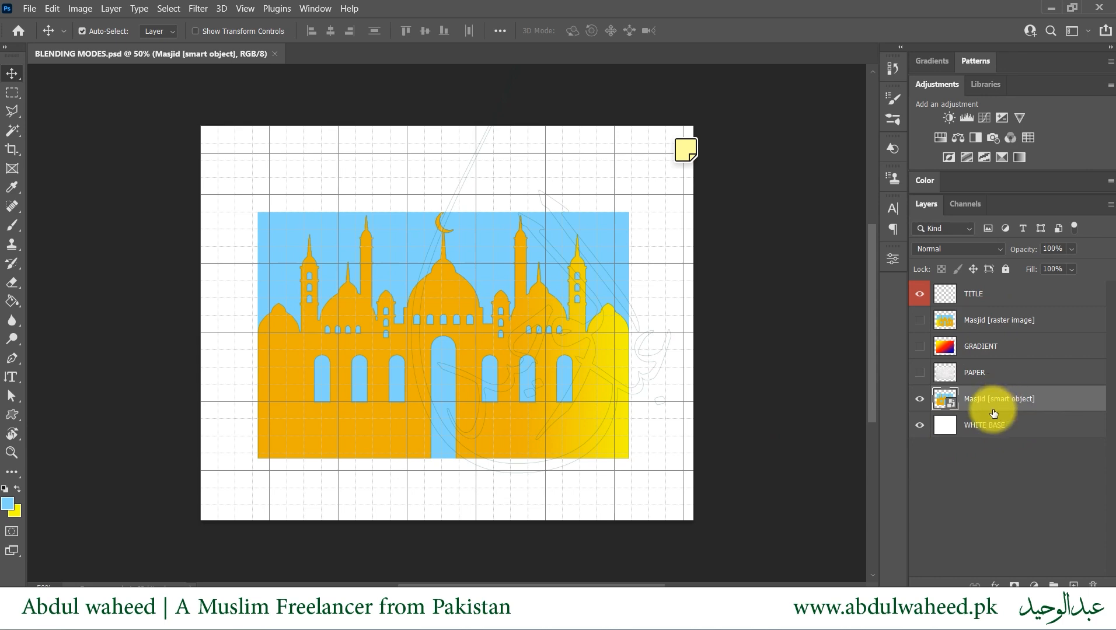
Show the Masjid [raster image] layer briefly to compare it with the smart object version, and hide it again.
{"action": "left_click", "coordinate": [978, 323]}
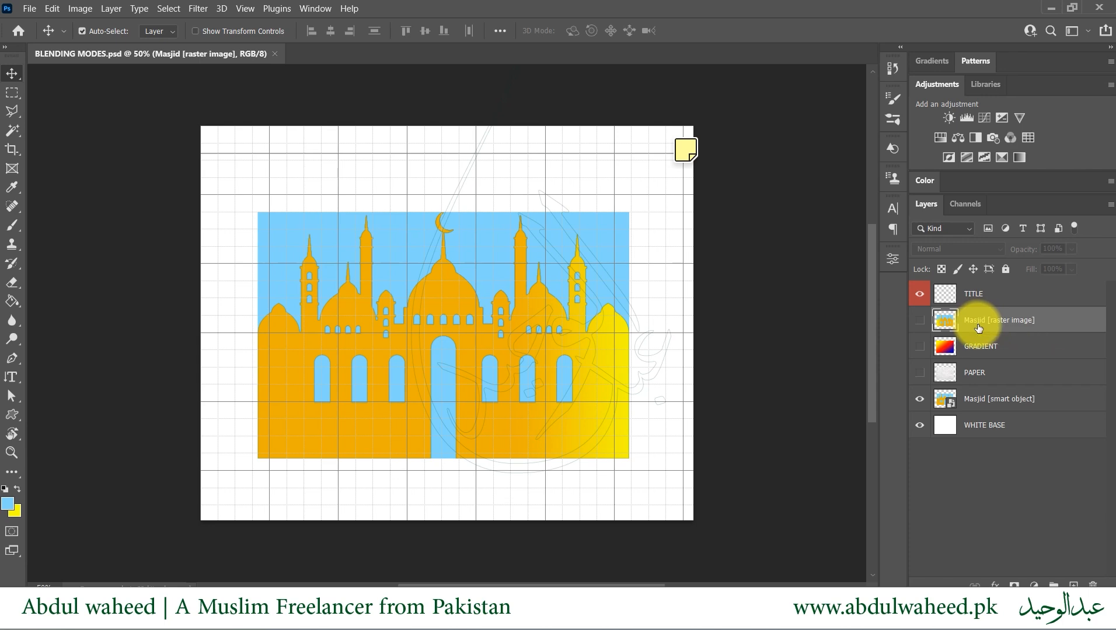
{"action": "left_click", "coordinate": [920, 322]}
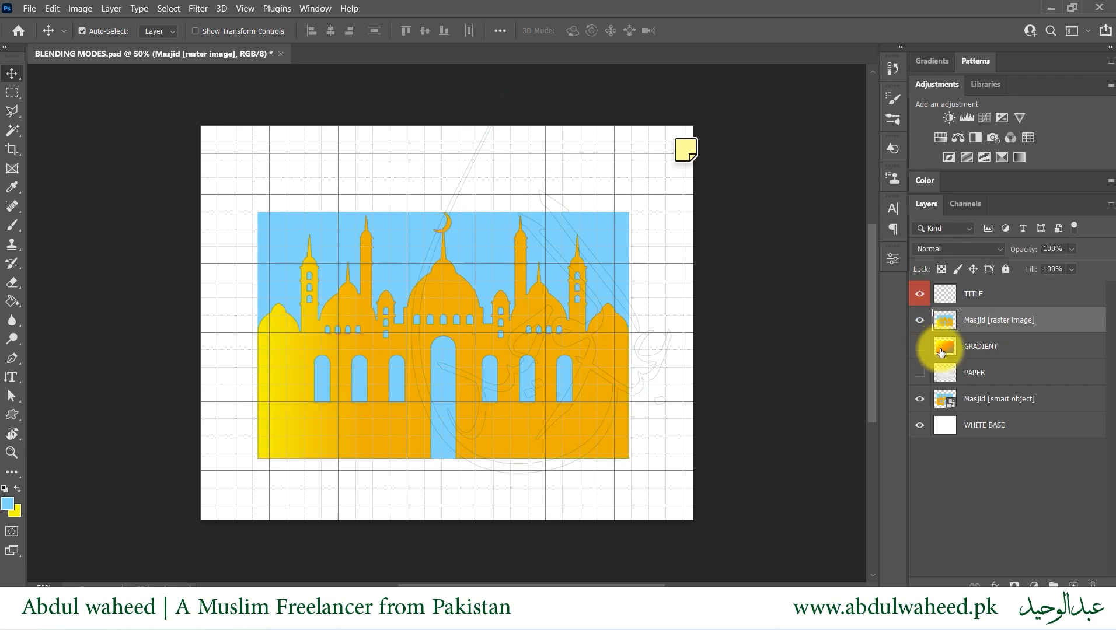
{"action": "left_click", "coordinate": [920, 324]}
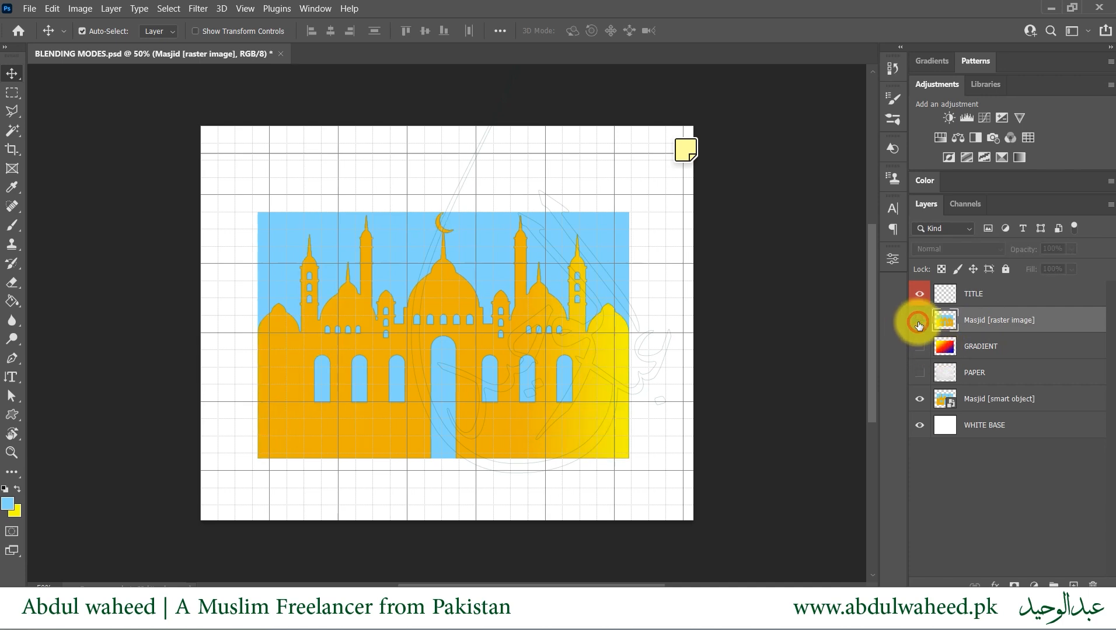
Show the PAPER layer over the Masjid [smart object] layer and set its opacity to 50%.
{"action": "left_click", "coordinate": [1001, 407]}
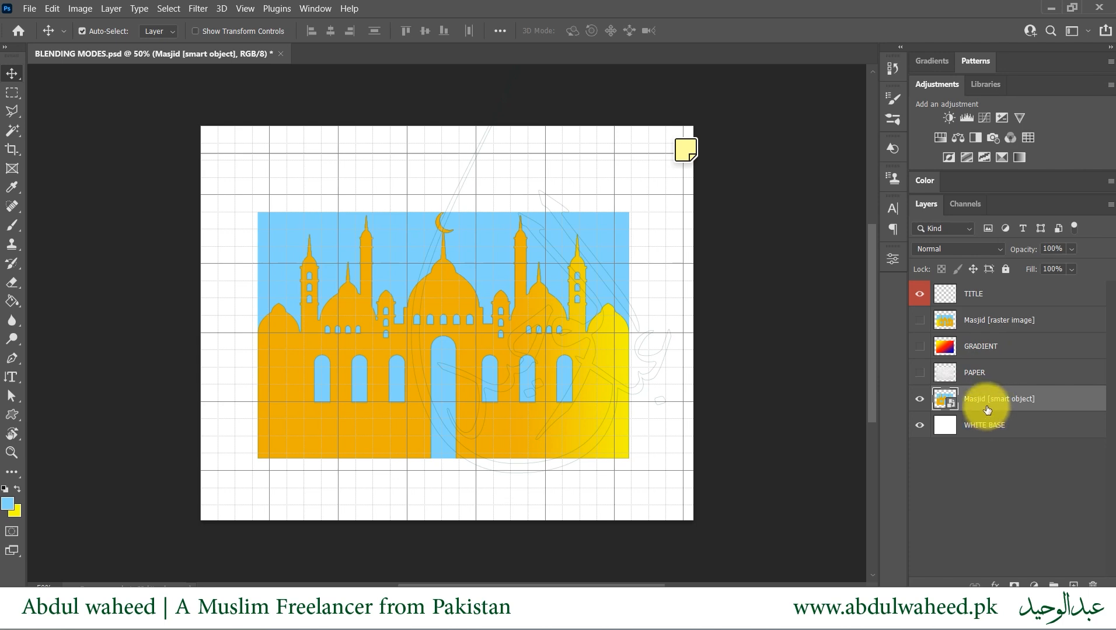
{"action": "left_click", "coordinate": [917, 377]}
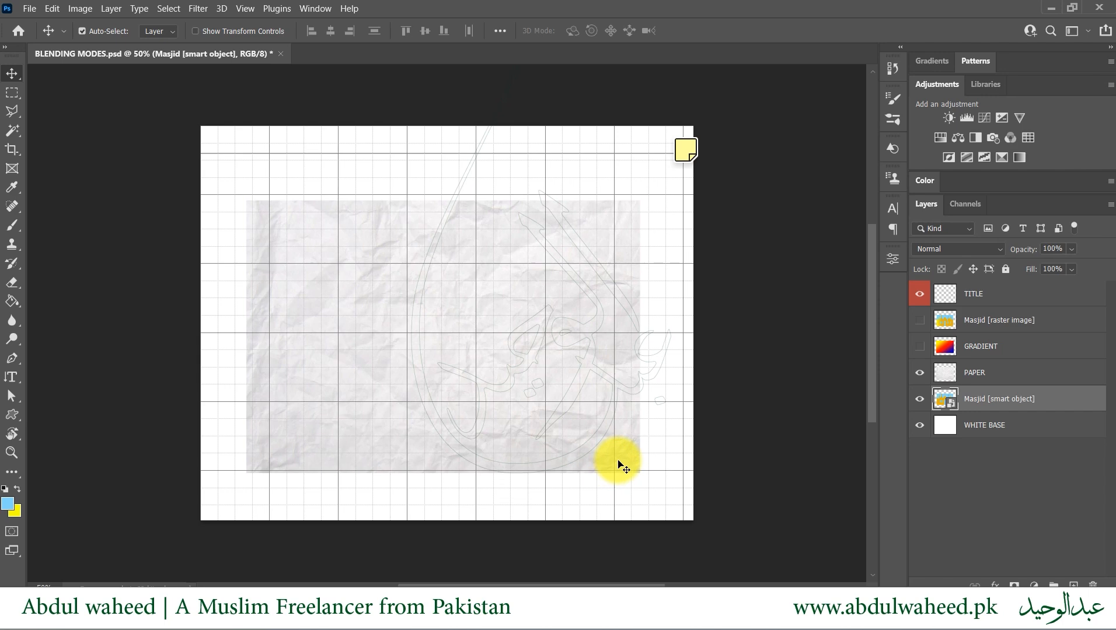
{"action": "left_click", "coordinate": [980, 374]}
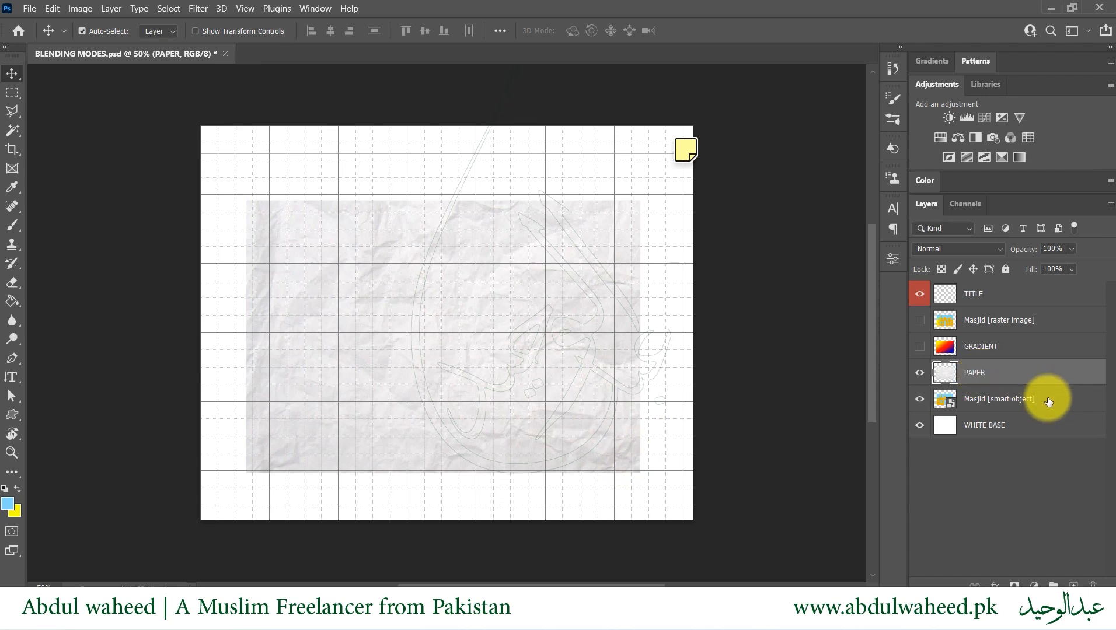
{"action": "left_click", "coordinate": [1059, 247]}
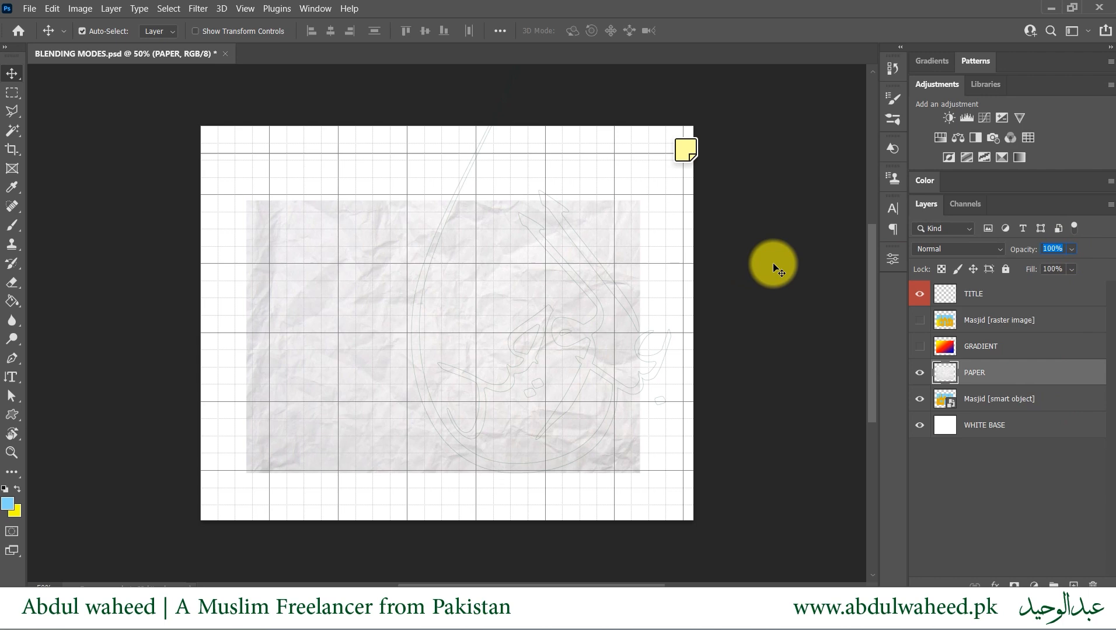
{"action": "type", "text": "50"}
{"action": "key", "text": "Return"}
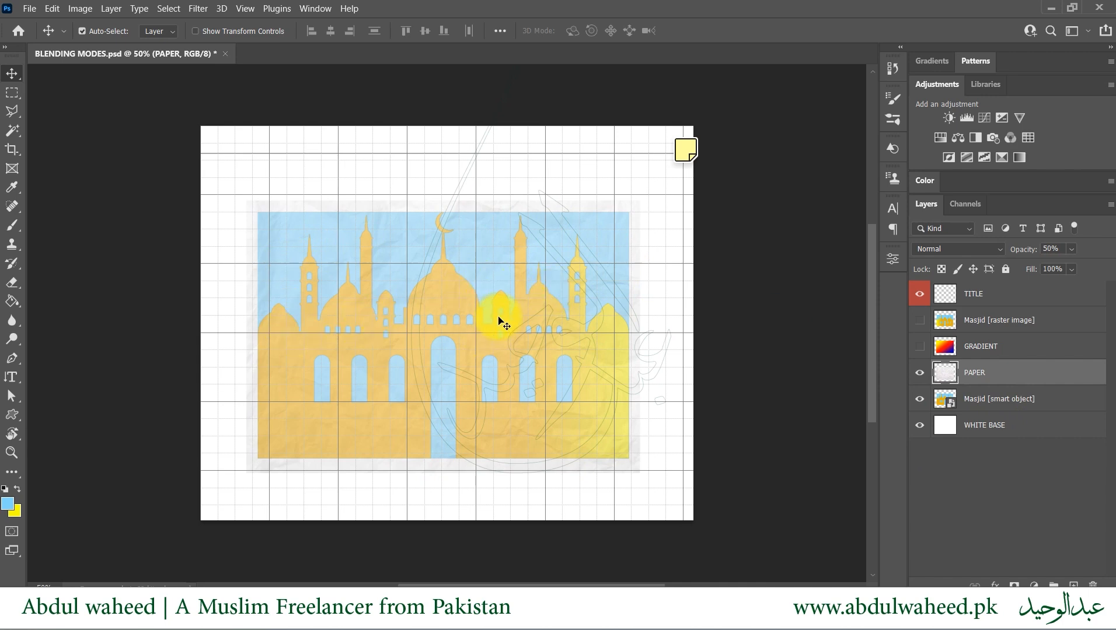
{"action": "scroll", "coordinate": [500, 326], "scroll_direction": "up", "scroll_amount": 2}
{"action": "scroll", "coordinate": [499, 315], "scroll_direction": "up", "scroll_amount": 1}
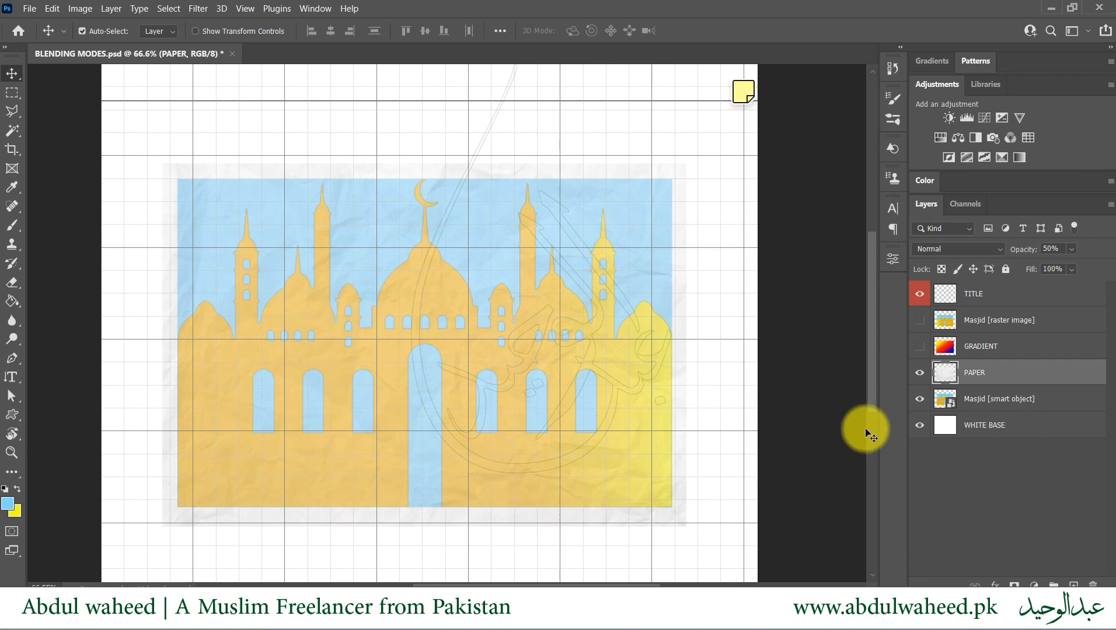
Set the PAPER layer's opacity back to 100% and its blending mode to Multiply.
{"action": "left_click", "coordinate": [1059, 248]}
{"action": "type", "text": "100"}
{"action": "key", "text": "Return"}
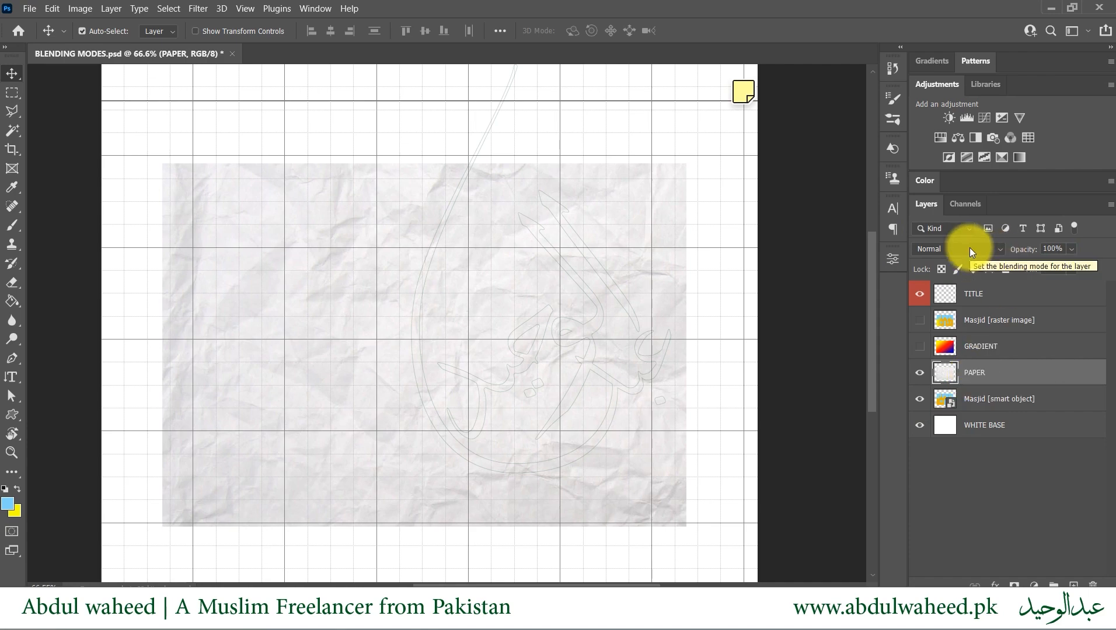
{"action": "left_click", "coordinate": [970, 247]}
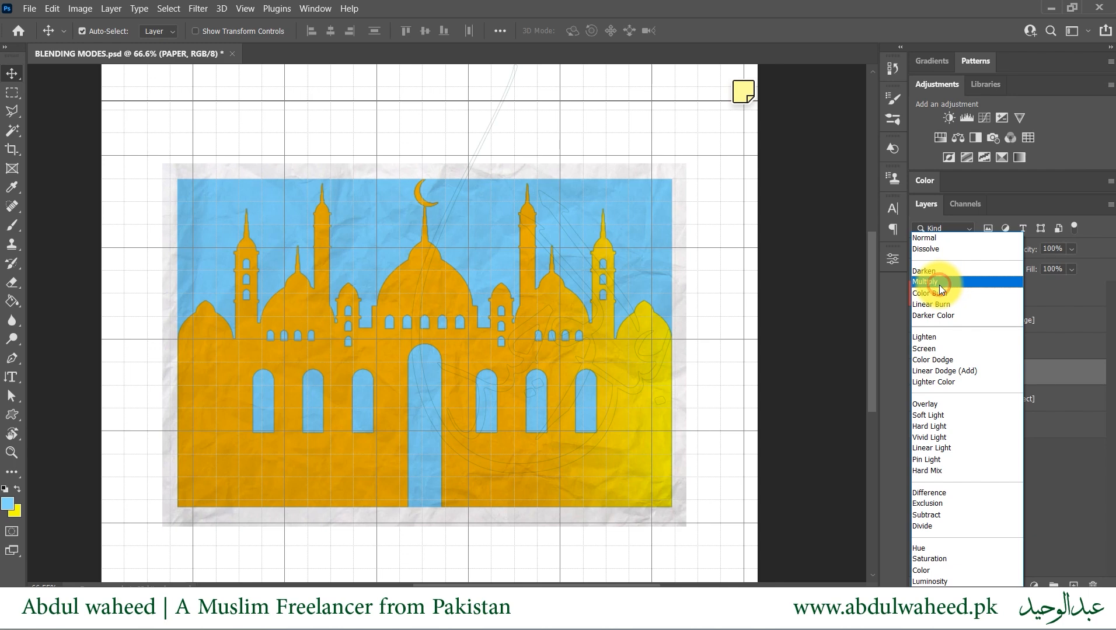
{"action": "left_click", "coordinate": [939, 282]}
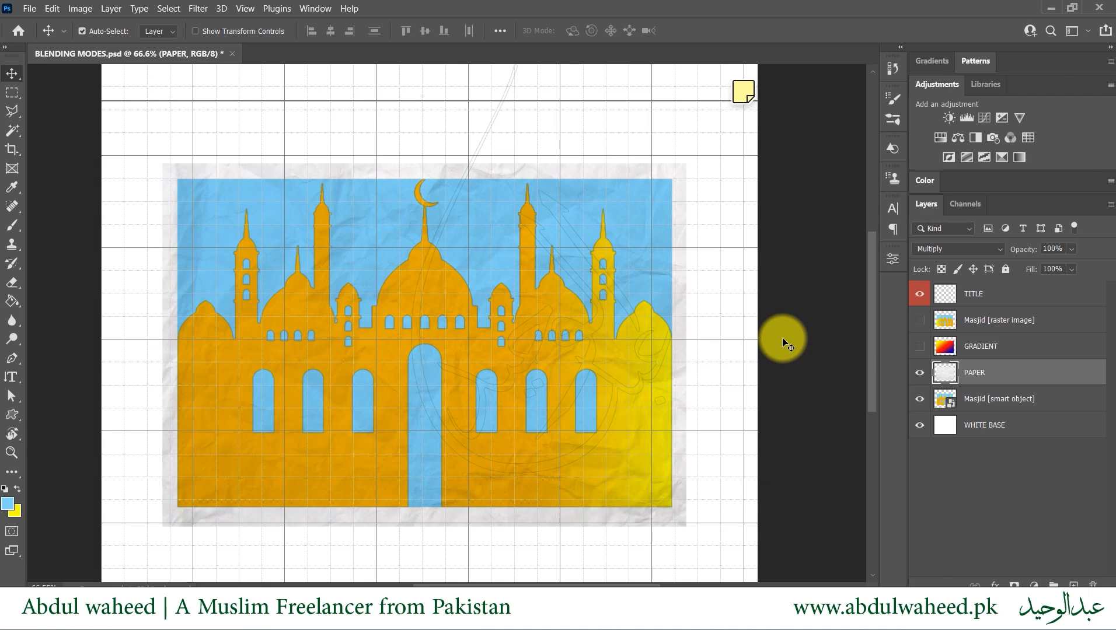
Try the Overlay blending mode on the PAPER layer and return it to Multiply.
{"action": "left_click", "coordinate": [949, 250]}
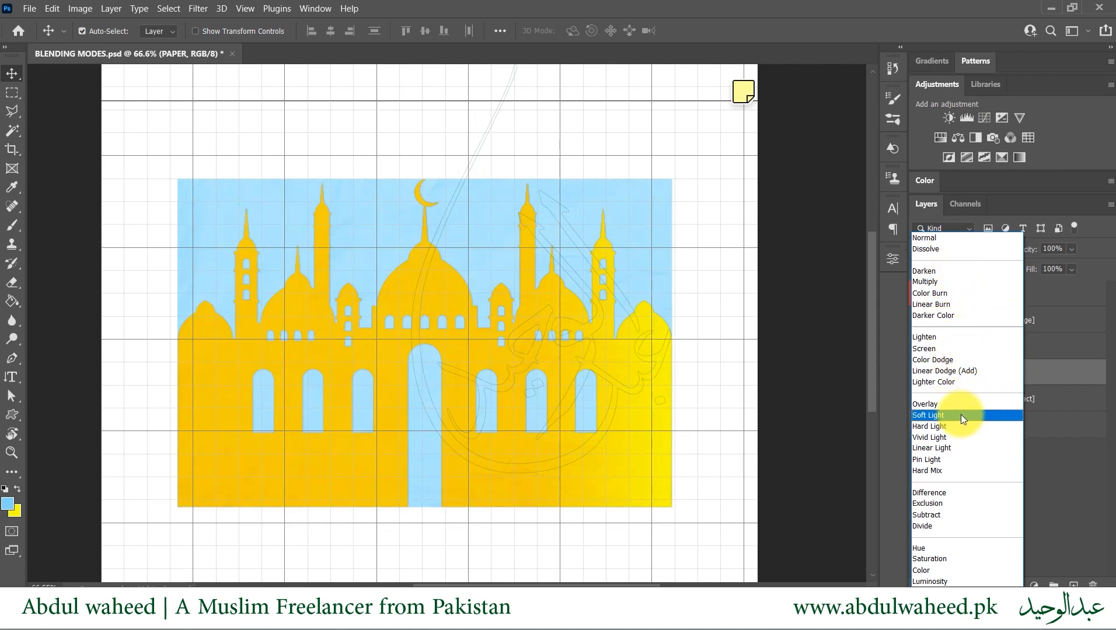
{"action": "left_click", "coordinate": [946, 406]}
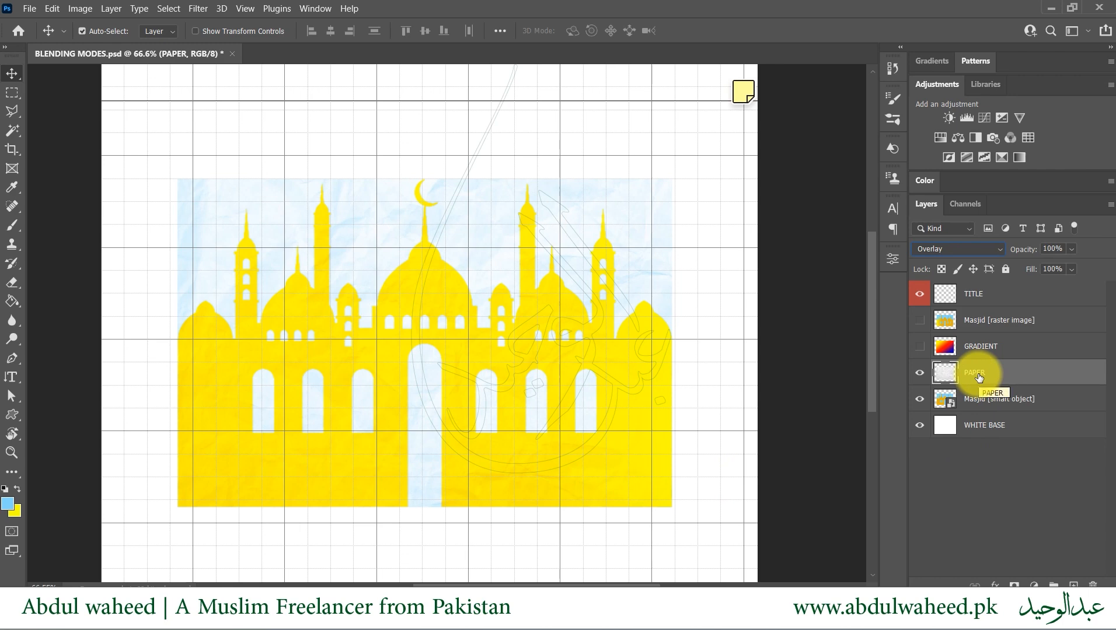
{"action": "left_click", "coordinate": [960, 253]}
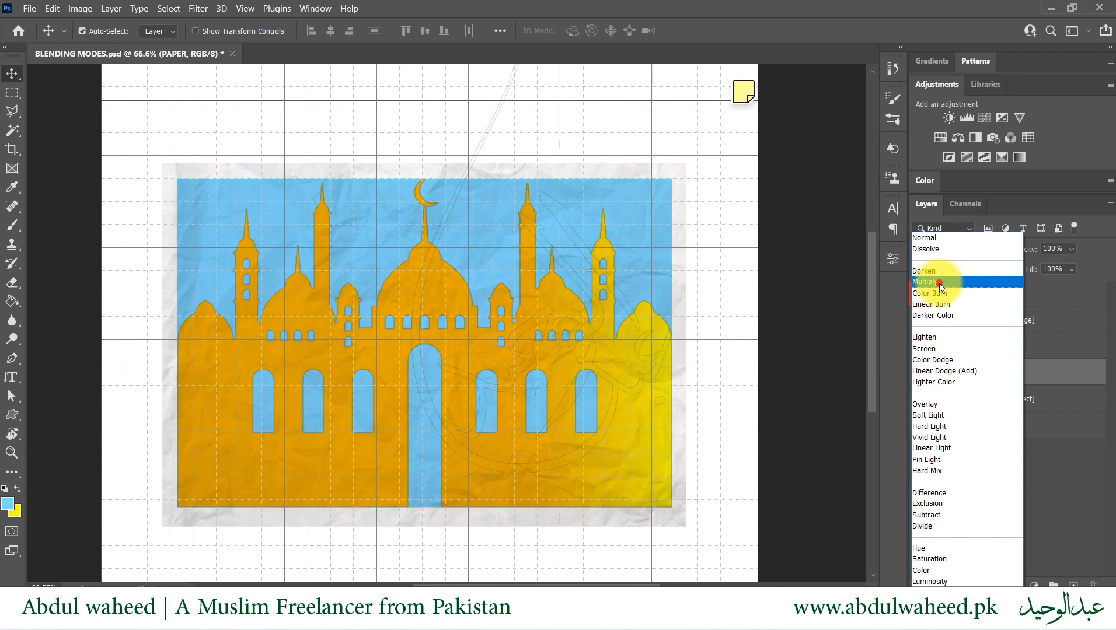
{"action": "left_click", "coordinate": [940, 283]}
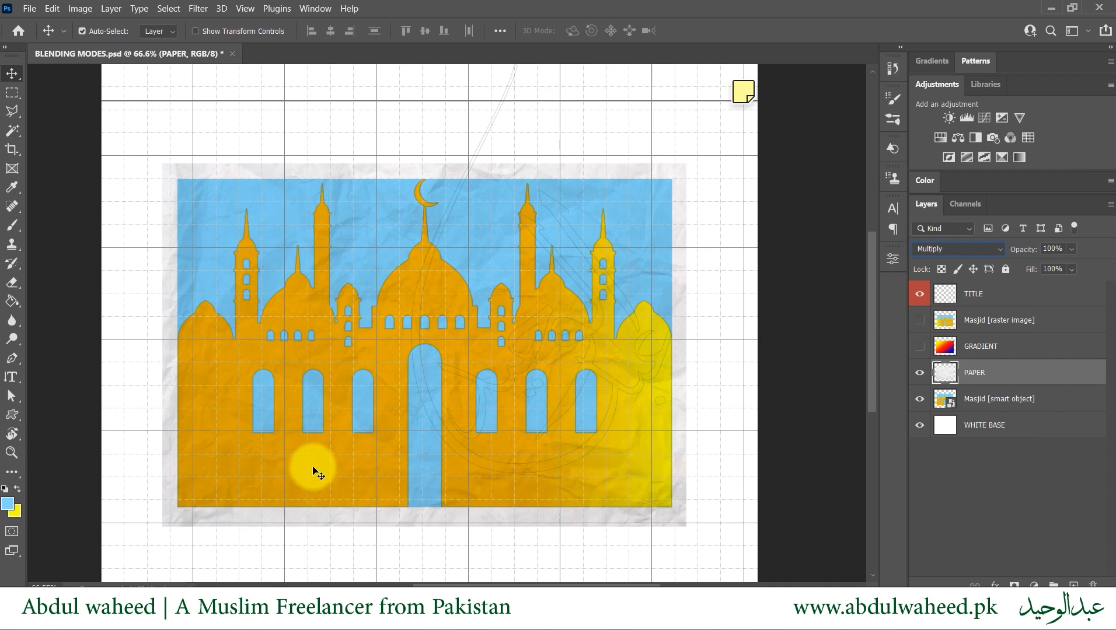
Lower the PAPER layer's opacity to 34% and check the paper texture on the mosque up close.
{"action": "left_click", "coordinate": [1074, 251]}
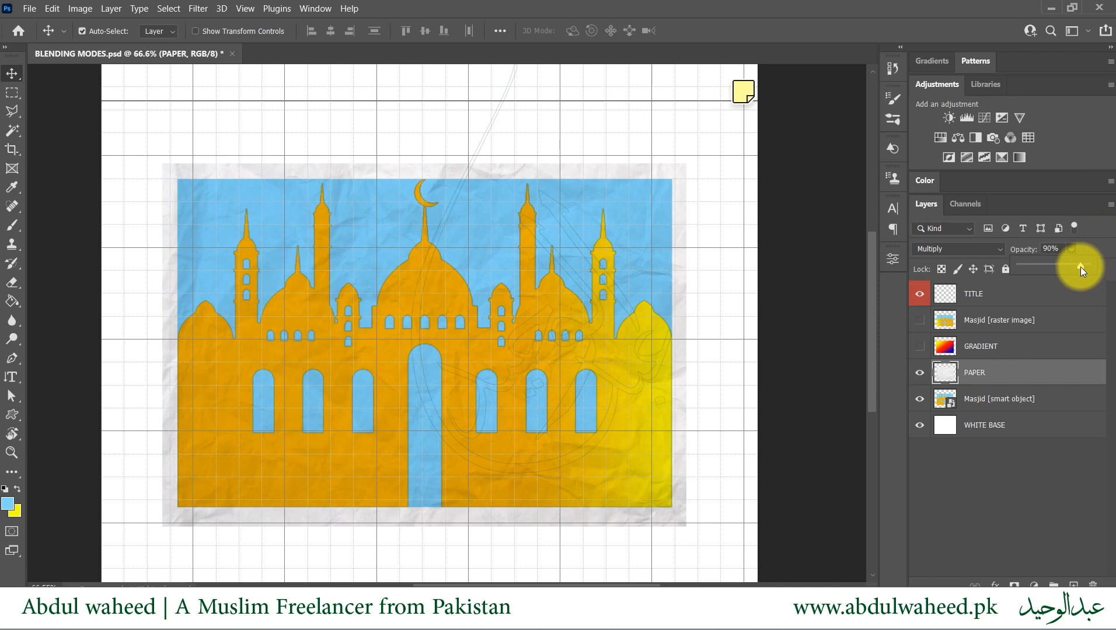
{"action": "mouse_move", "coordinate": [1072, 267]}
{"action": "left_mouse_down"}
{"action": "mouse_move", "coordinate": [1014, 271]}
{"action": "mouse_move", "coordinate": [1065, 267]}
{"action": "left_mouse_up"}
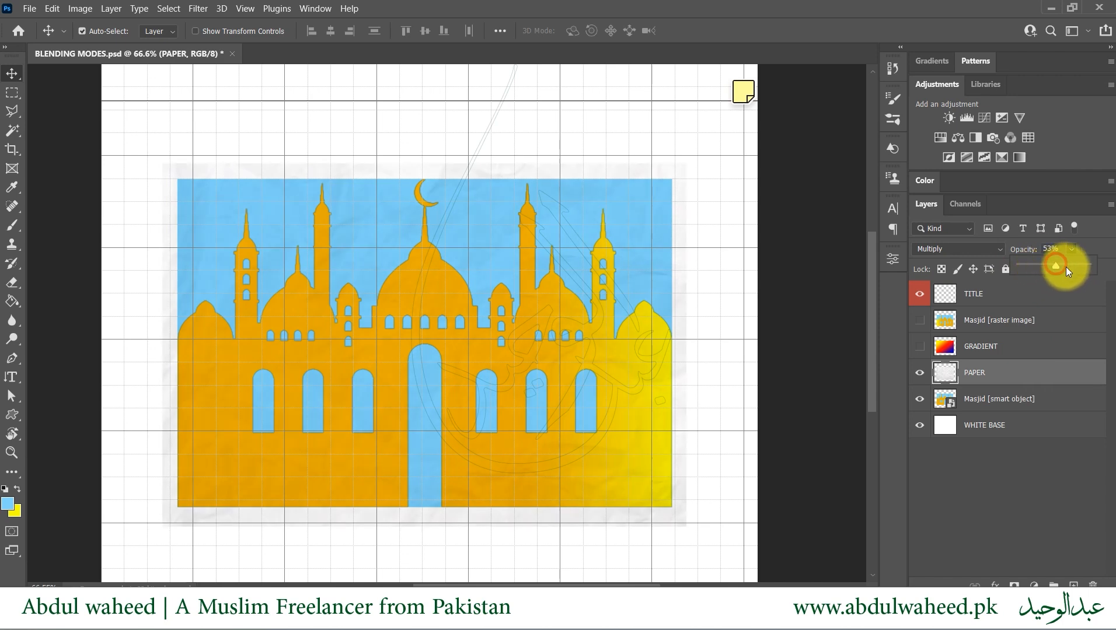
{"action": "left_click", "coordinate": [1043, 266]}
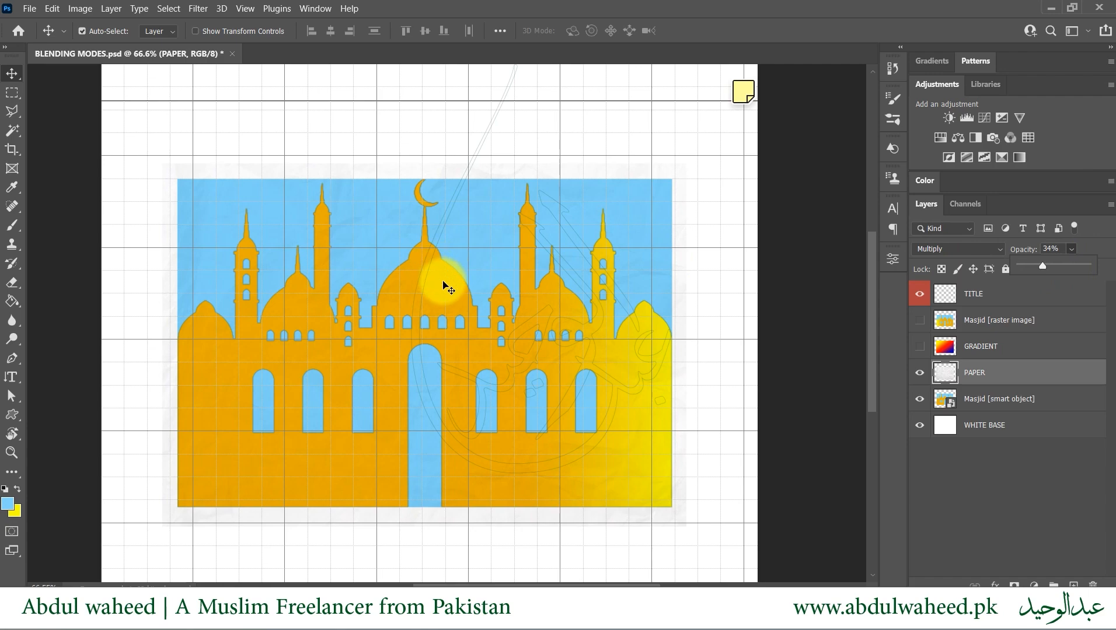
{"action": "scroll", "coordinate": [328, 290], "scroll_direction": "up", "scroll_amount": 2}
{"action": "scroll", "coordinate": [330, 288], "scroll_direction": "up", "scroll_amount": 4}
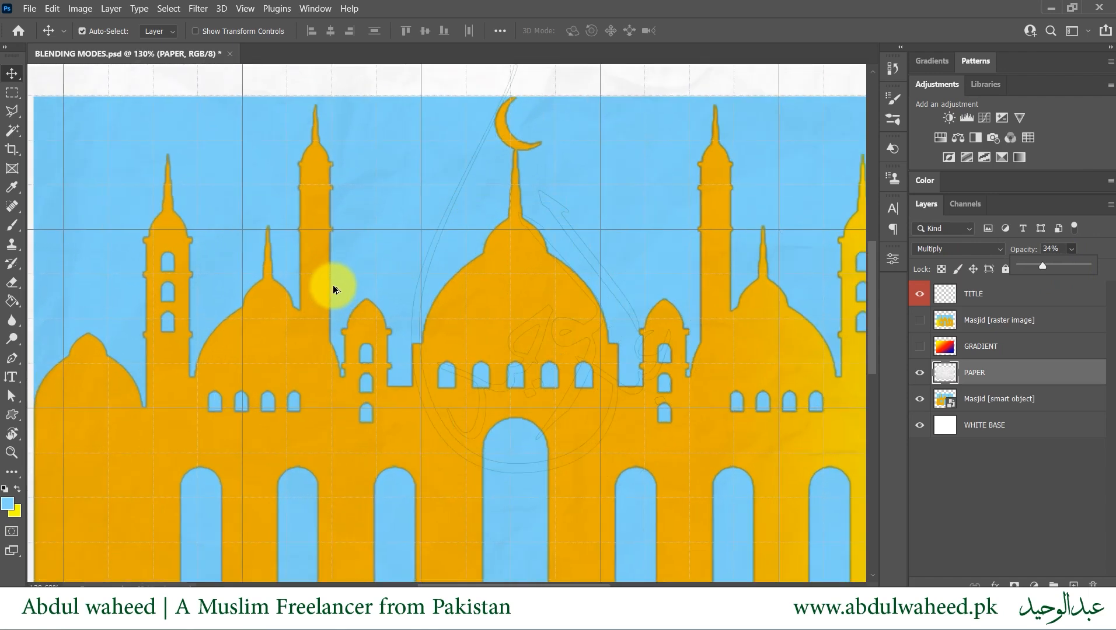
{"action": "scroll", "coordinate": [333, 285], "scroll_direction": "down", "scroll_amount": 5}
{"action": "scroll", "coordinate": [342, 287], "scroll_direction": "down", "scroll_amount": 1}
Show the GRADIENT layer over the mosque artwork and set its blending mode to Overlay.
{"action": "left_click", "coordinate": [1028, 348]}
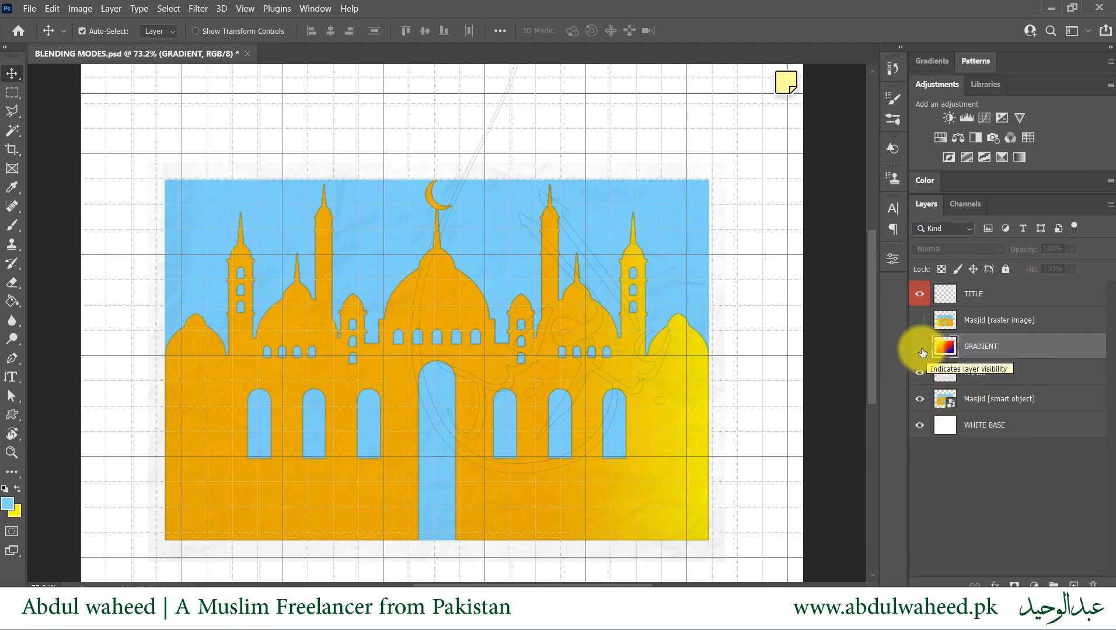
{"action": "left_click", "coordinate": [921, 349]}
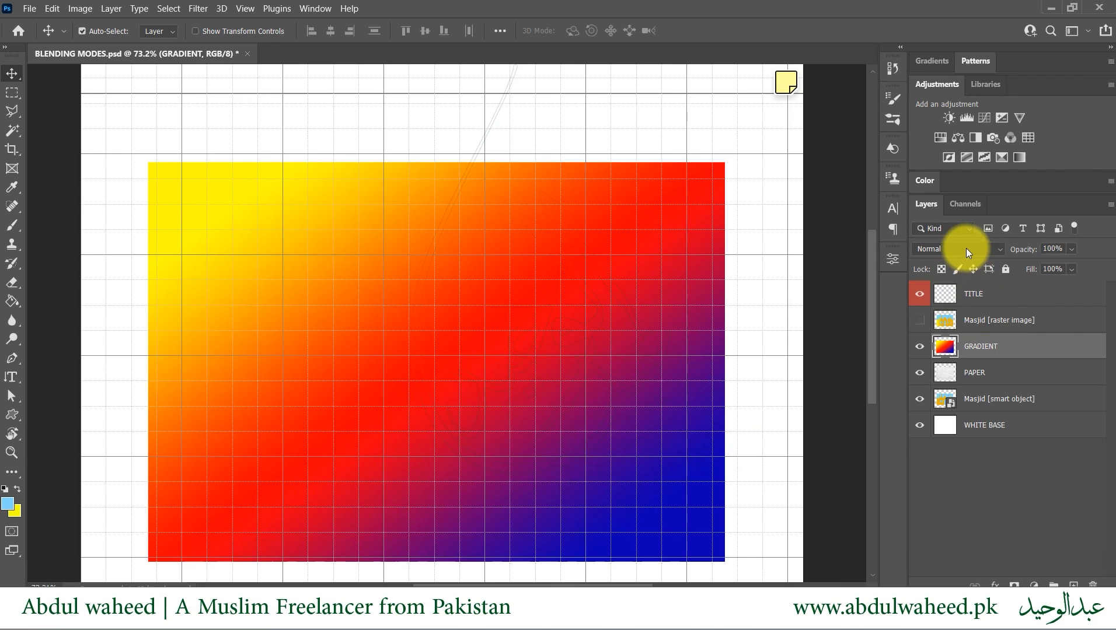
{"action": "left_click", "coordinate": [966, 249]}
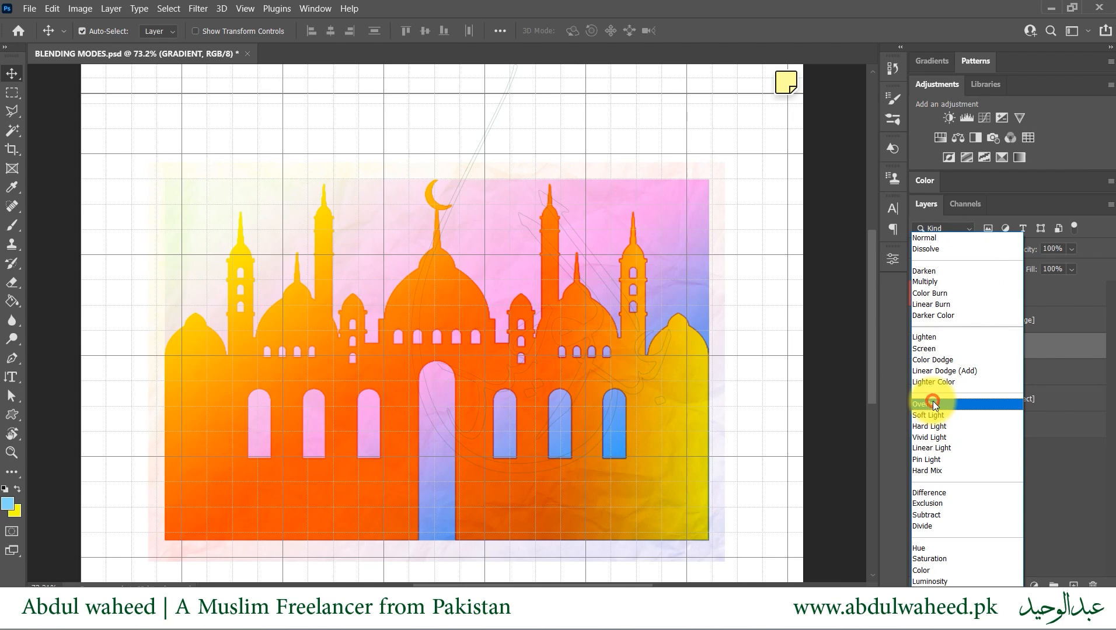
{"action": "left_click", "coordinate": [935, 405]}
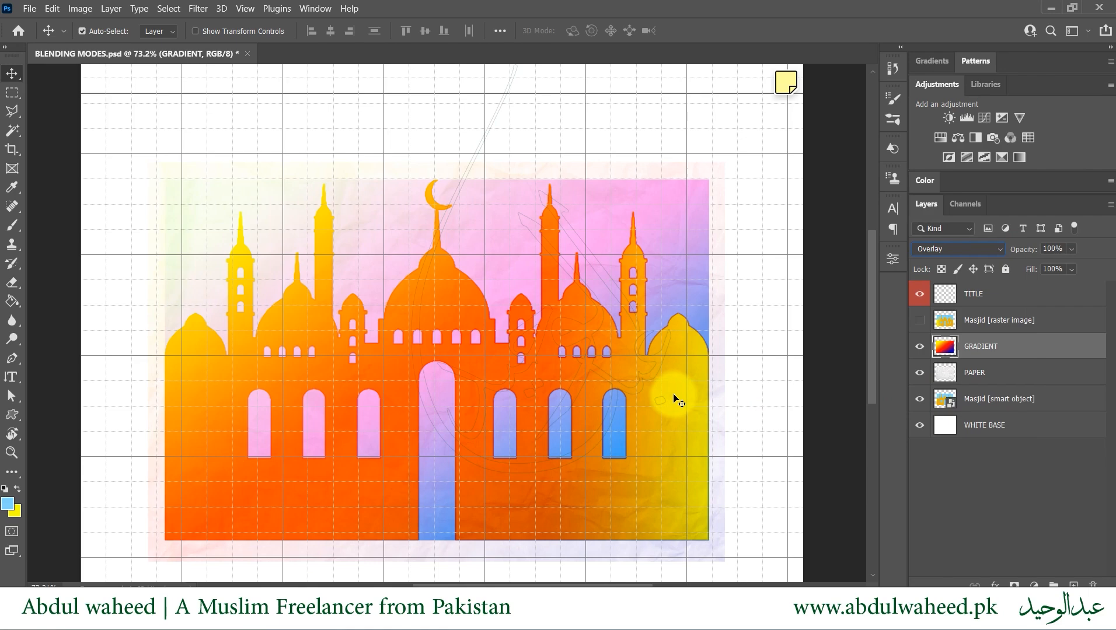
Try the Saturation and Screen blending modes on the GRADIENT layer and return it to Overlay.
{"action": "left_click", "coordinate": [982, 251]}
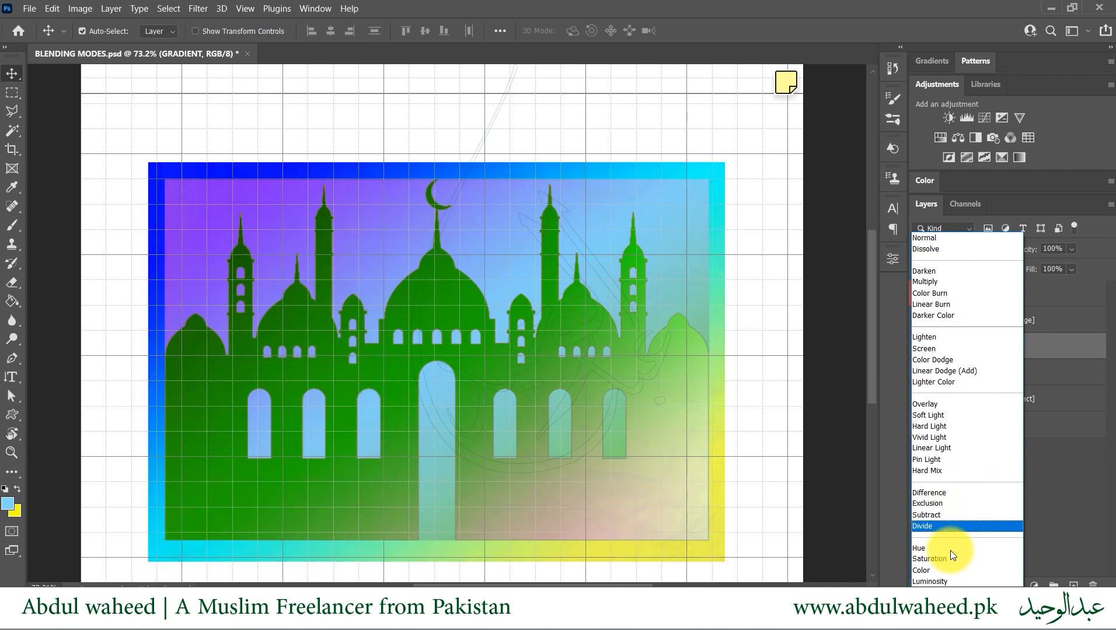
{"action": "left_click", "coordinate": [952, 559]}
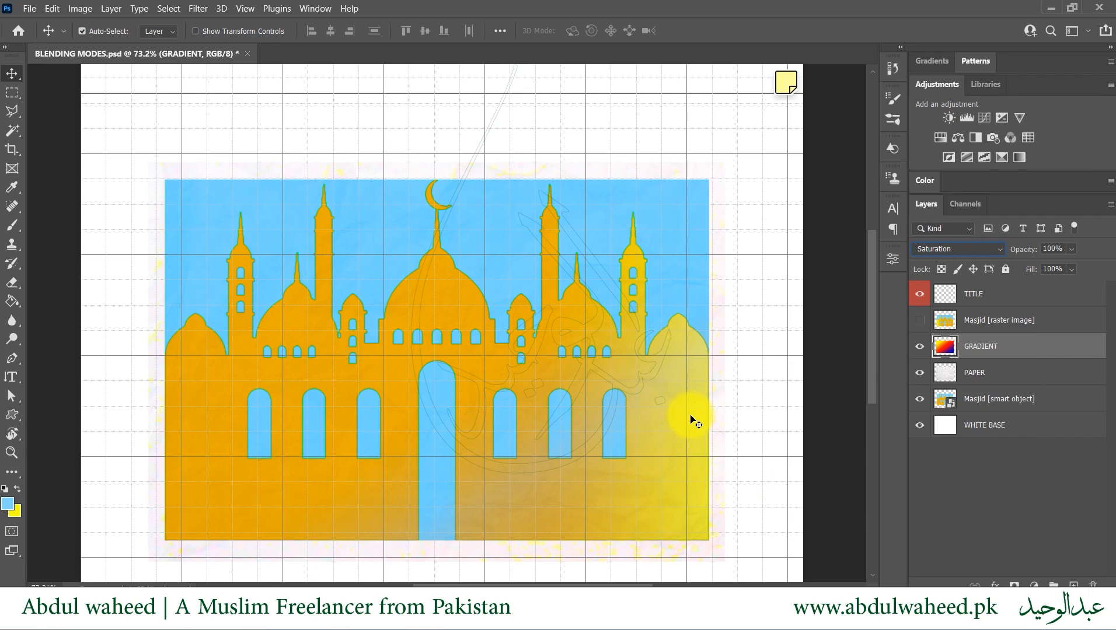
{"action": "left_click", "coordinate": [988, 247]}
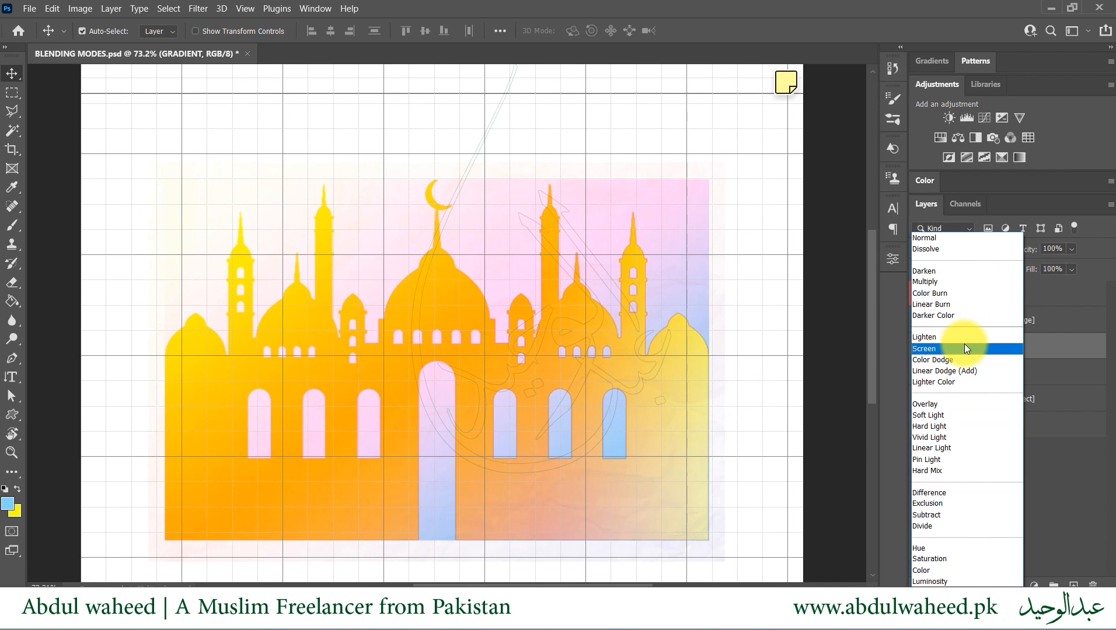
{"action": "left_click", "coordinate": [964, 348]}
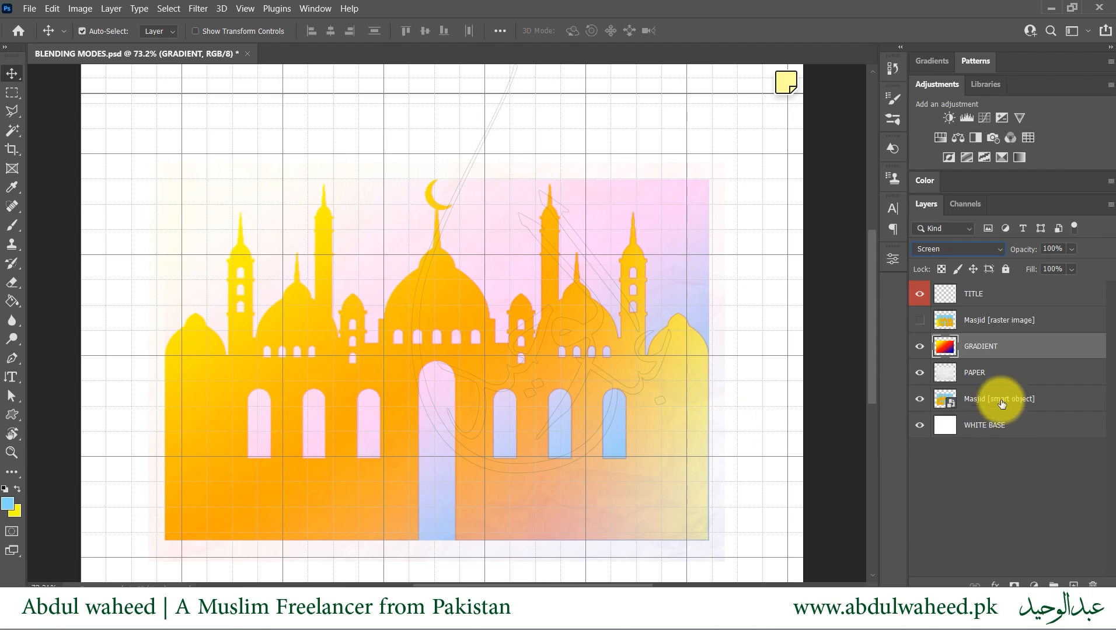
{"action": "left_click", "coordinate": [971, 249]}
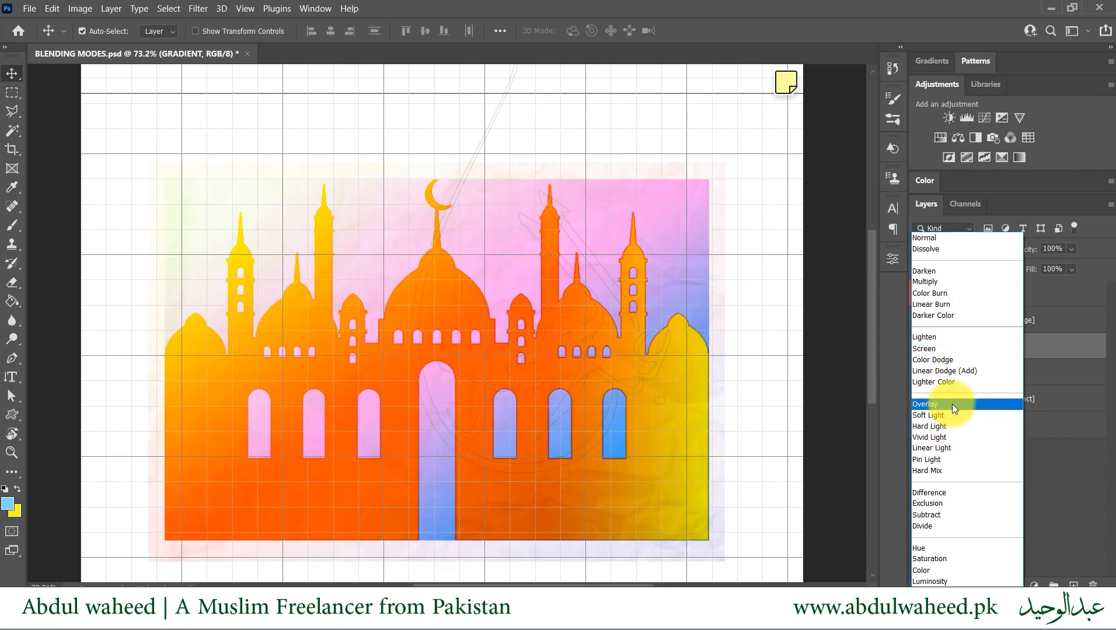
{"action": "left_click", "coordinate": [952, 404]}
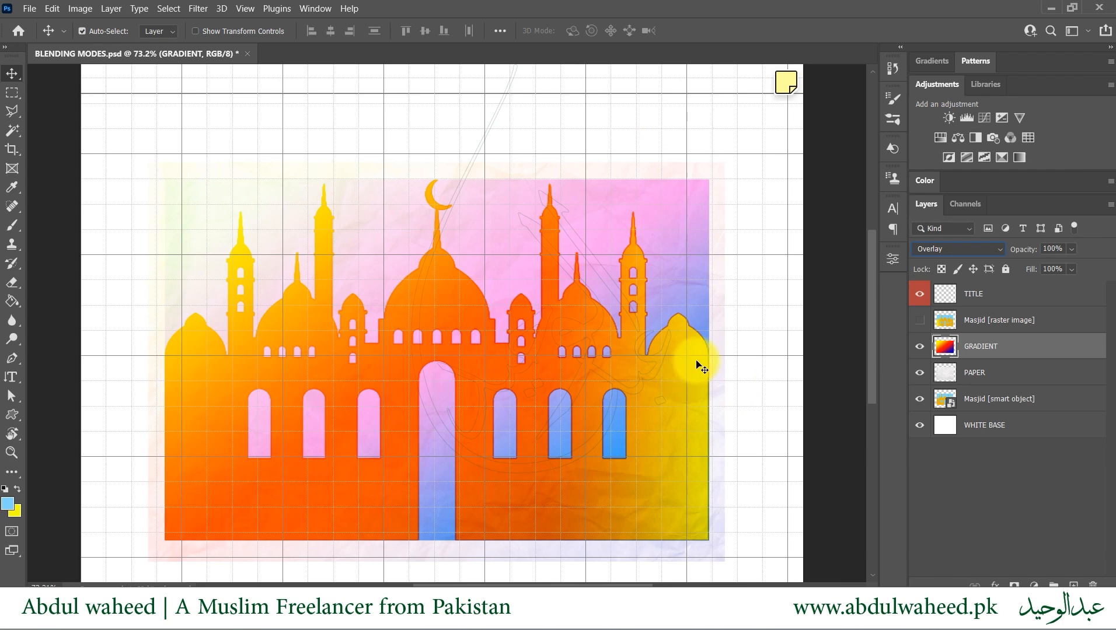
Lower the GRADIENT layer's opacity to 36% and deselect the layer.
{"action": "left_click", "coordinate": [1073, 248]}
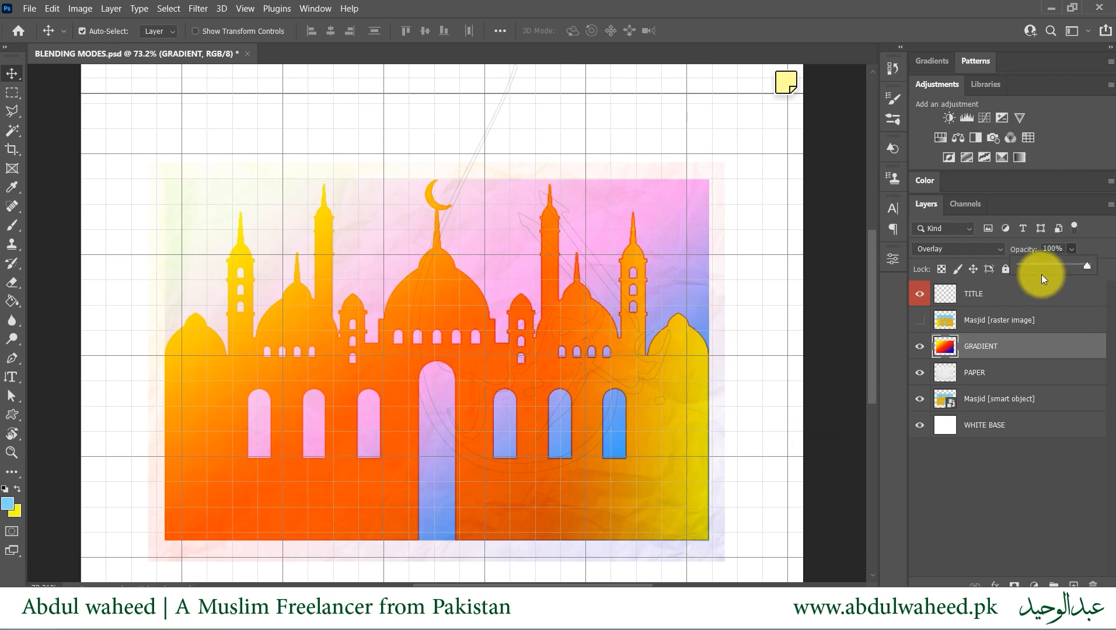
{"action": "left_click_drag", "start_coordinate": [1073, 267], "coordinate": [1067, 268]}
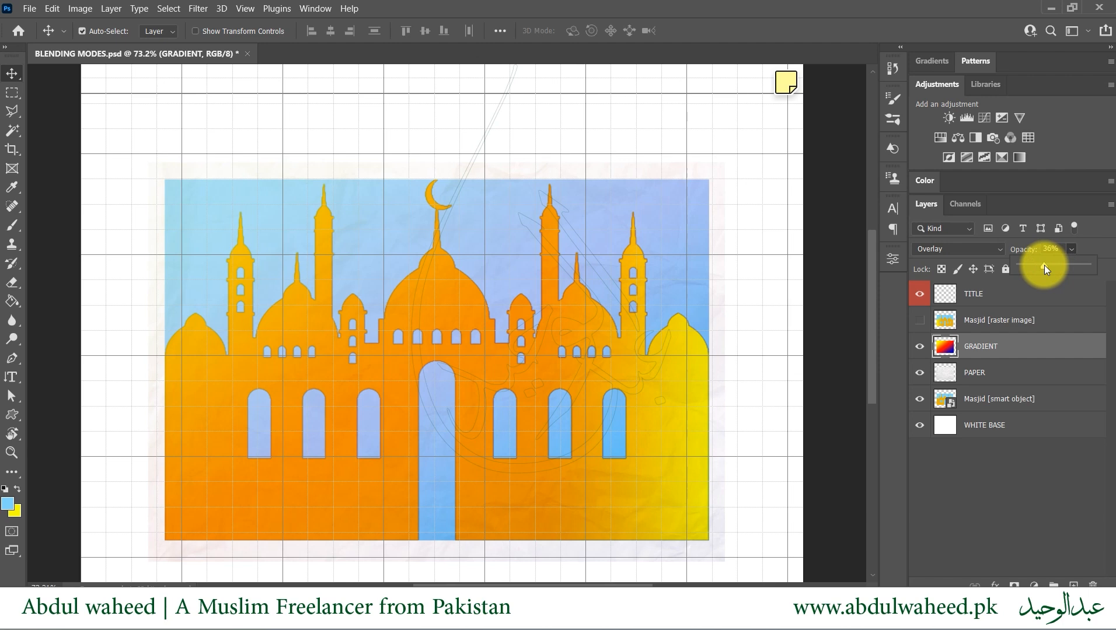
{"action": "left_click", "coordinate": [942, 481]}
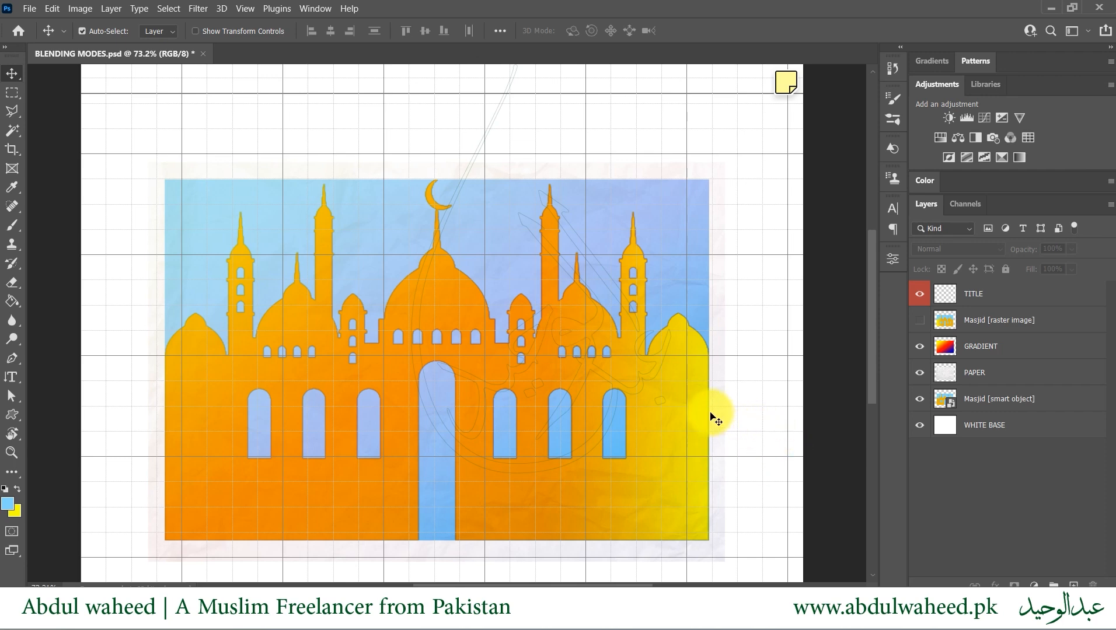
Show the Masjid [raster image] layer, try the Overlay blending mode on it, and set it to Luminosity.
{"action": "left_click", "coordinate": [921, 326]}
{"action": "left_click", "coordinate": [991, 323]}
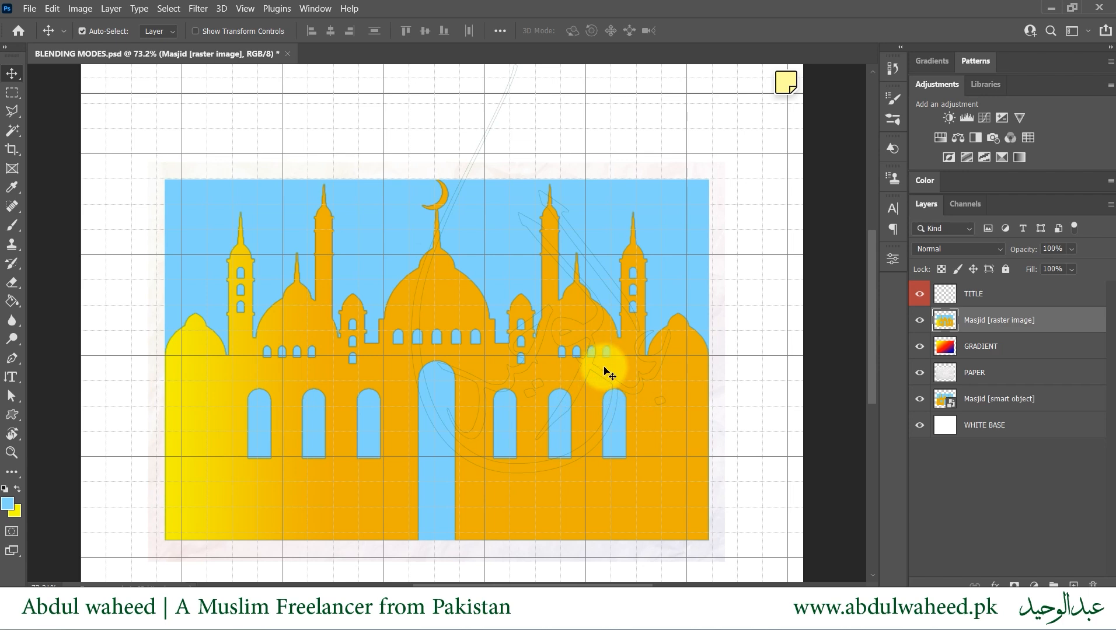
{"action": "left_click", "coordinate": [981, 249]}
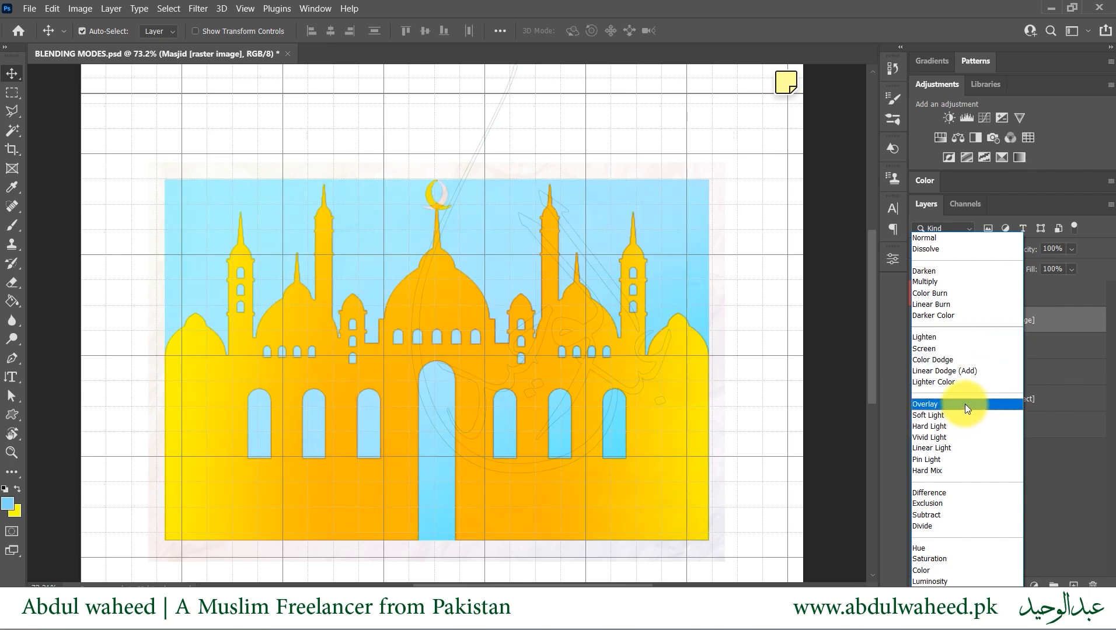
{"action": "left_click", "coordinate": [966, 404]}
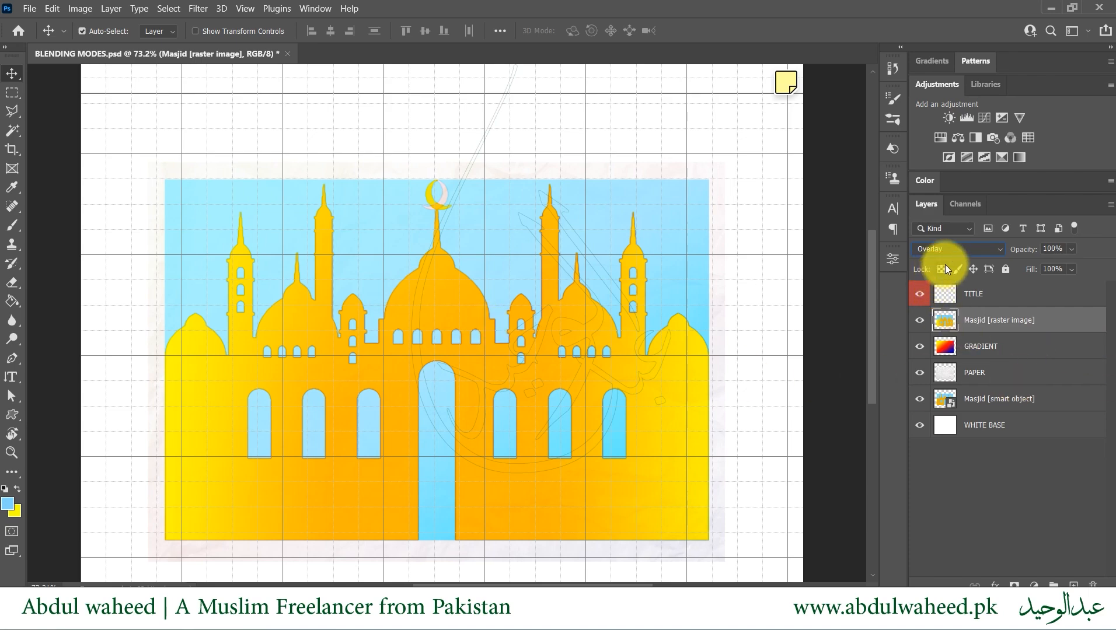
{"action": "left_click", "coordinate": [956, 249]}
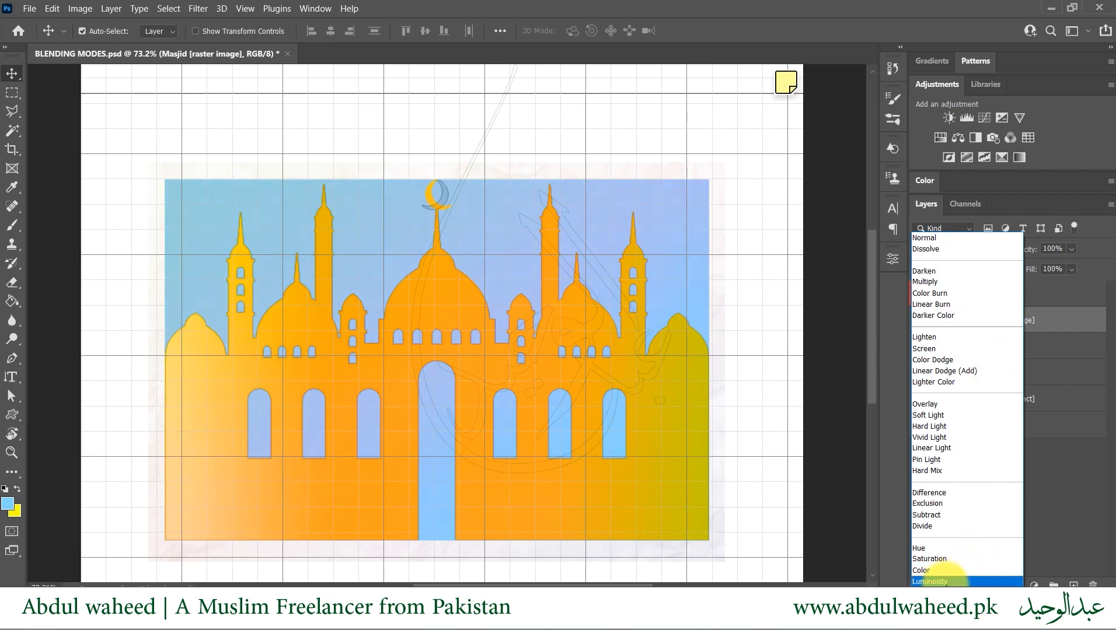
{"action": "left_click", "coordinate": [955, 582]}
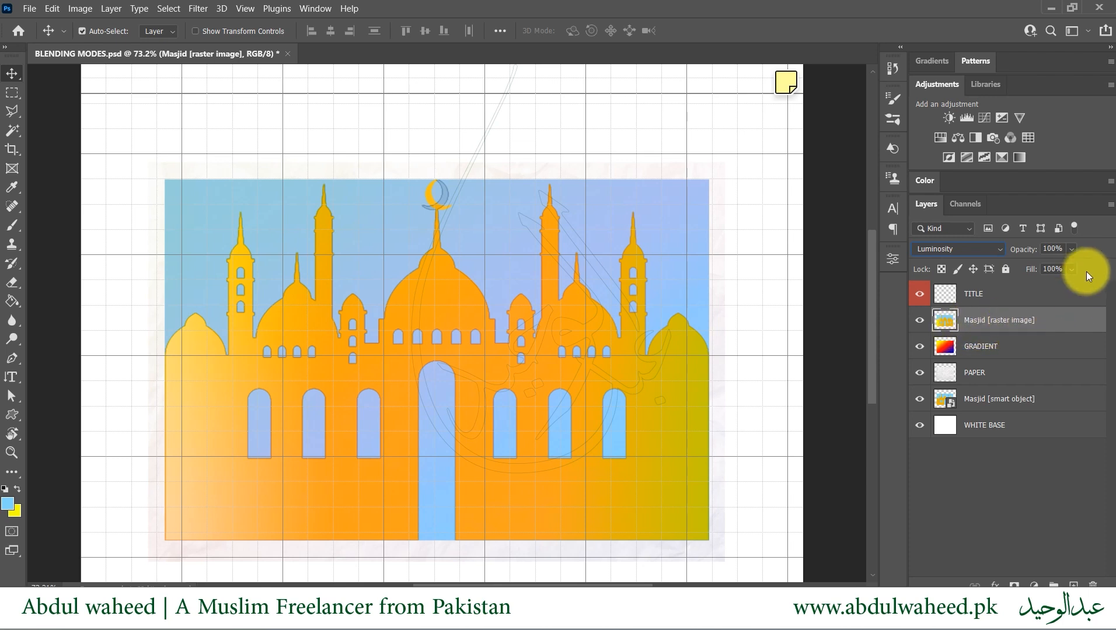
Set the Masjid [raster image] layer's opacity to 72% and hide the layer.
{"action": "left_click", "coordinate": [1073, 249]}
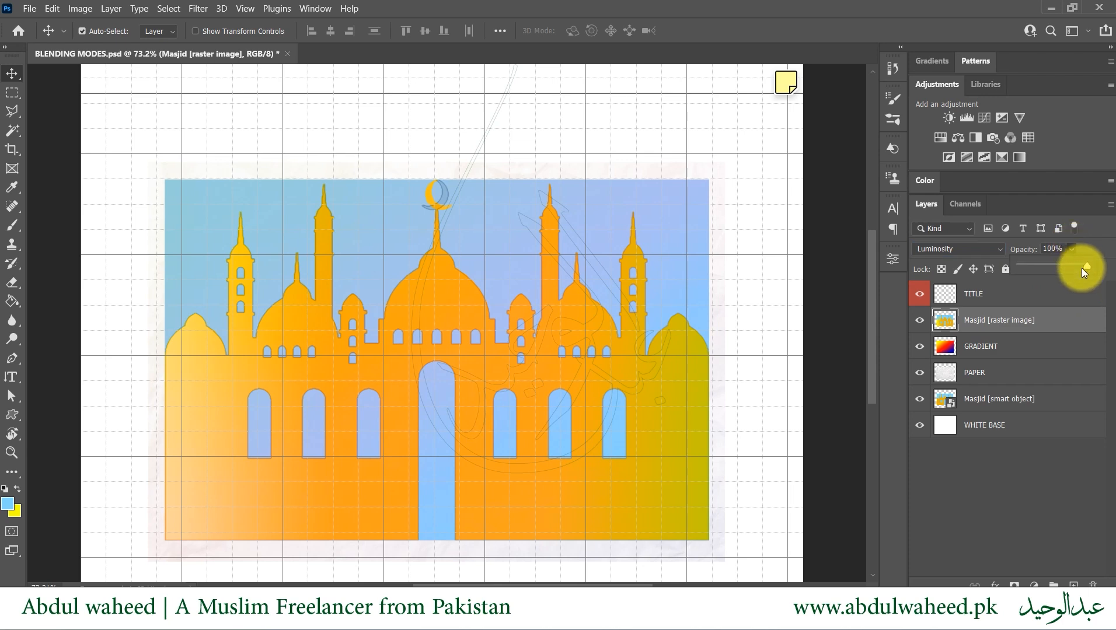
{"action": "left_click_drag", "start_coordinate": [1086, 266], "coordinate": [1062, 266]}
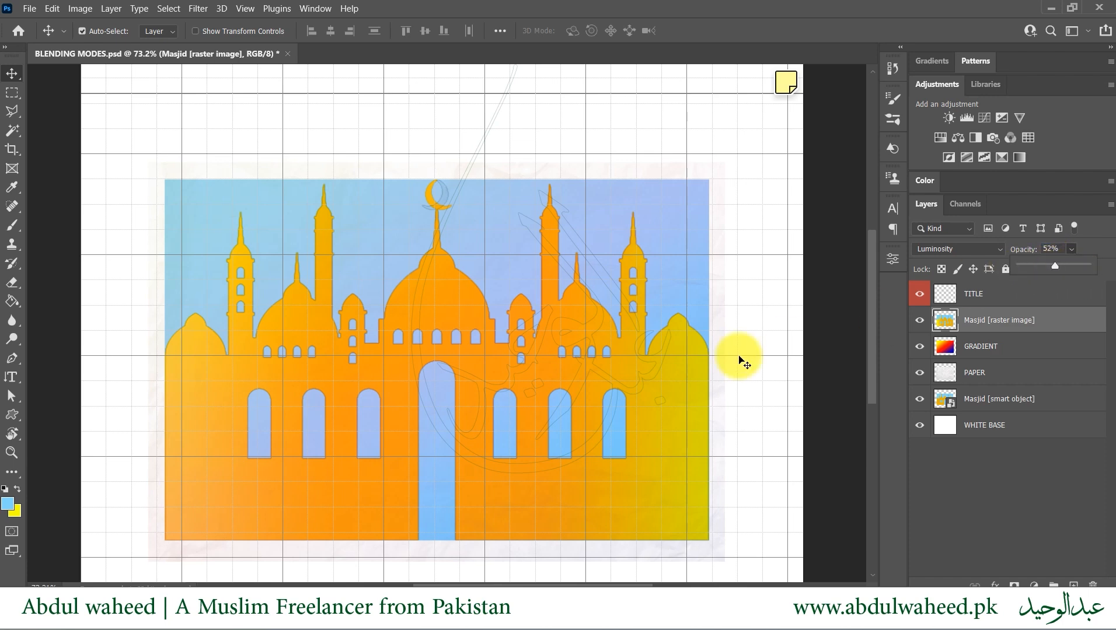
{"action": "left_click_drag", "start_coordinate": [1055, 266], "coordinate": [1079, 267]}
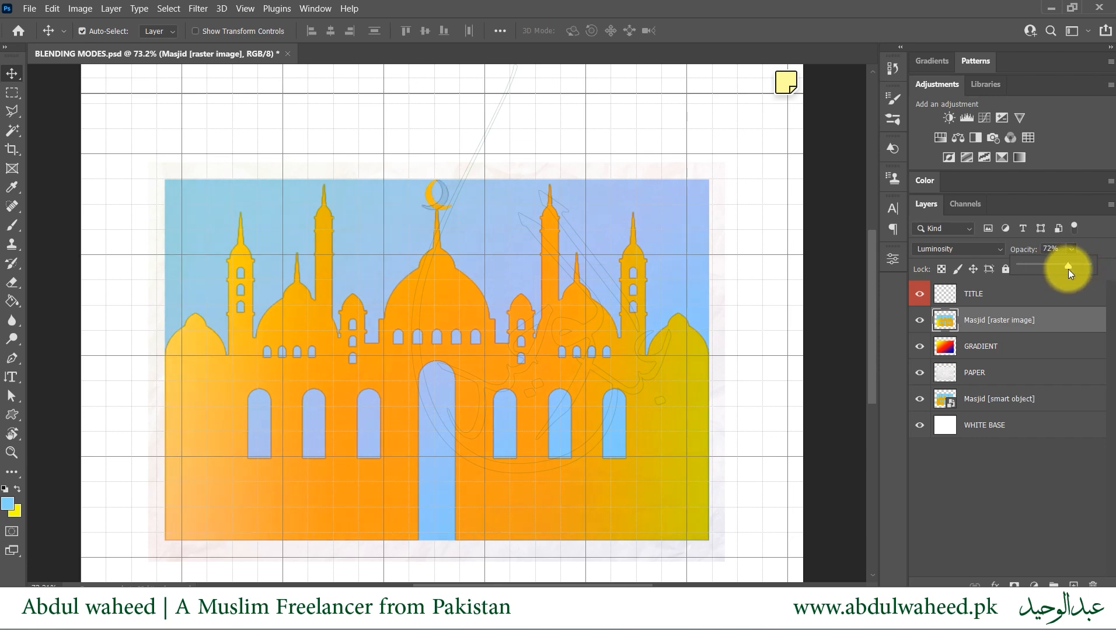
{"action": "left_click", "coordinate": [1094, 246]}
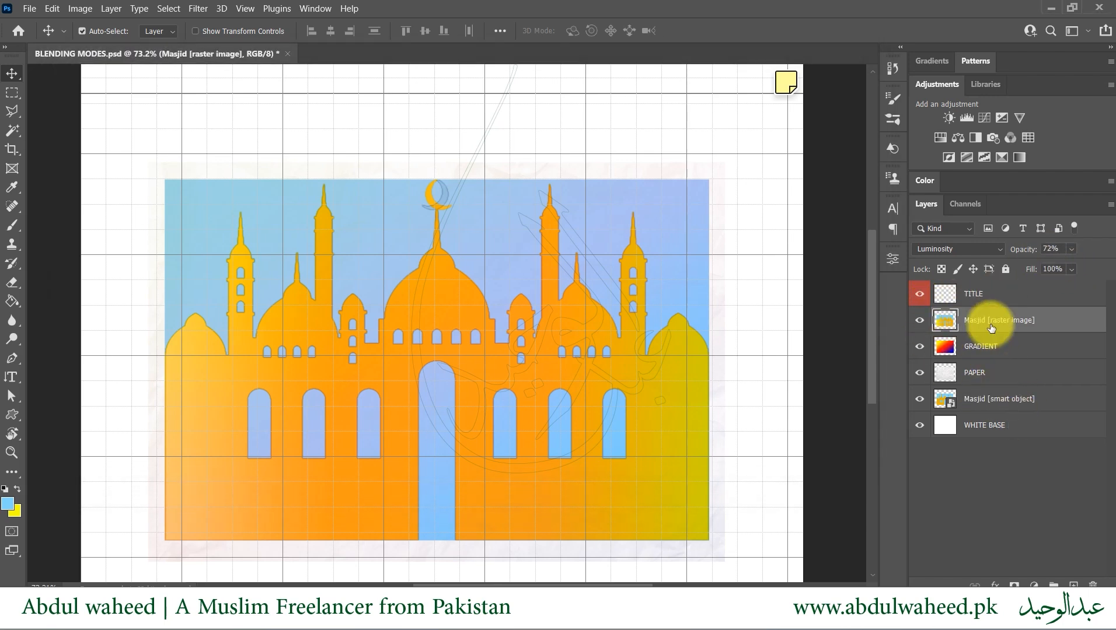
{"action": "left_click", "coordinate": [919, 322]}
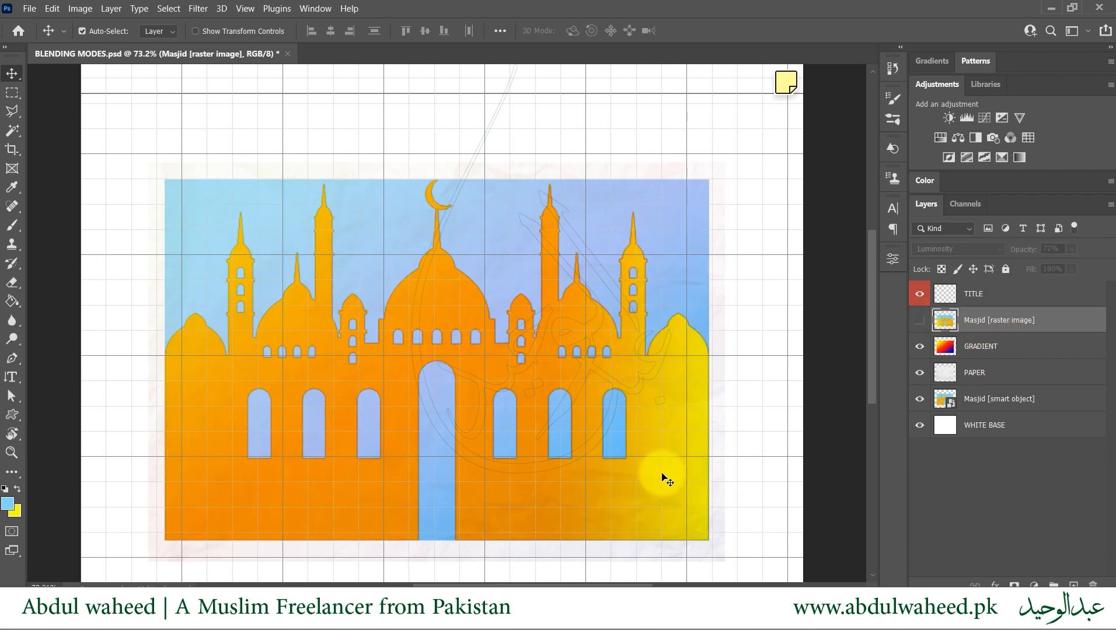